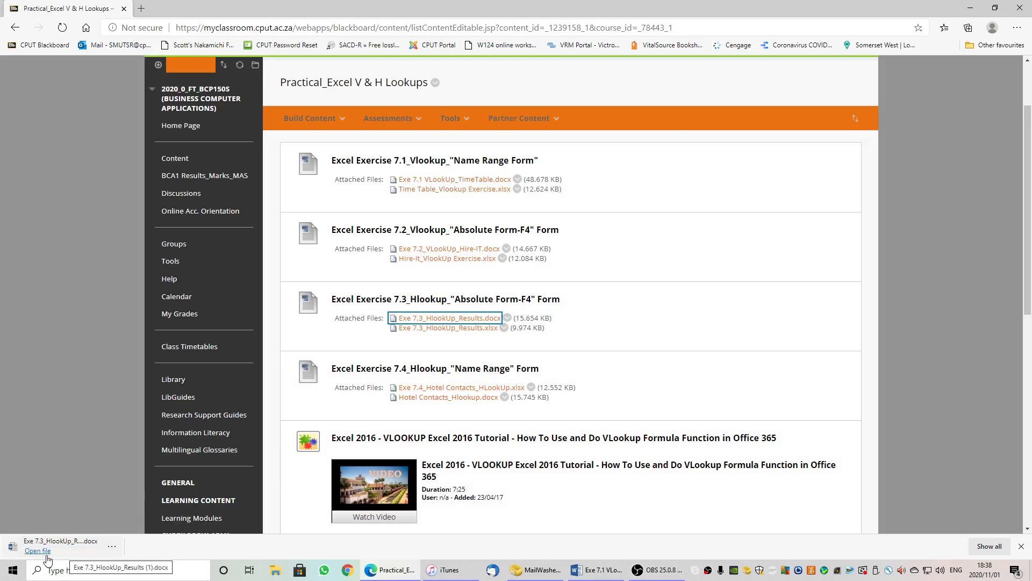
Open the downloaded Exe 7.3_HLookUp_Results.docx document in Word.
left_click(47, 551)
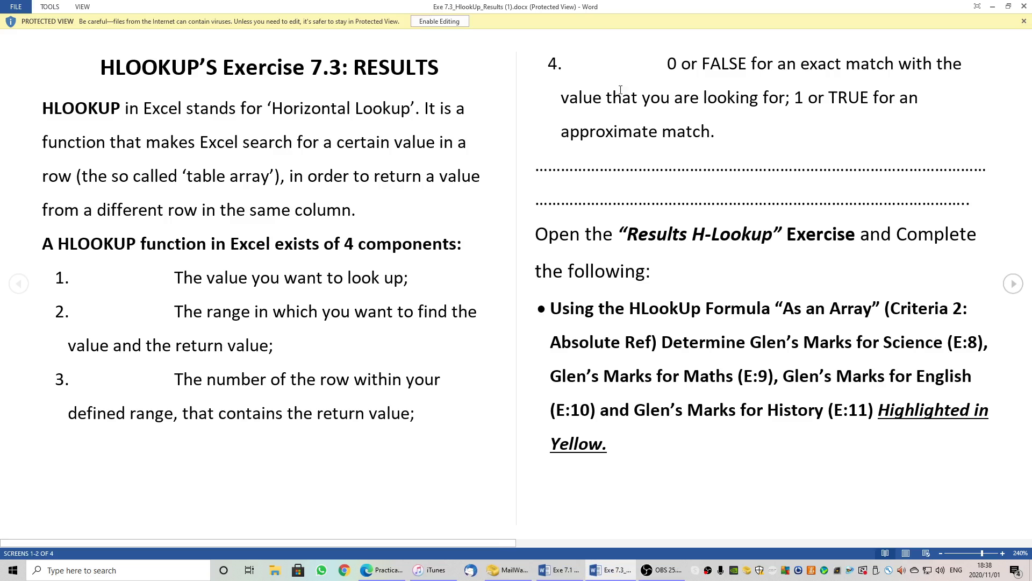
Enable editing of the Word document and zoom in for easier reading.
left_click(440, 21)
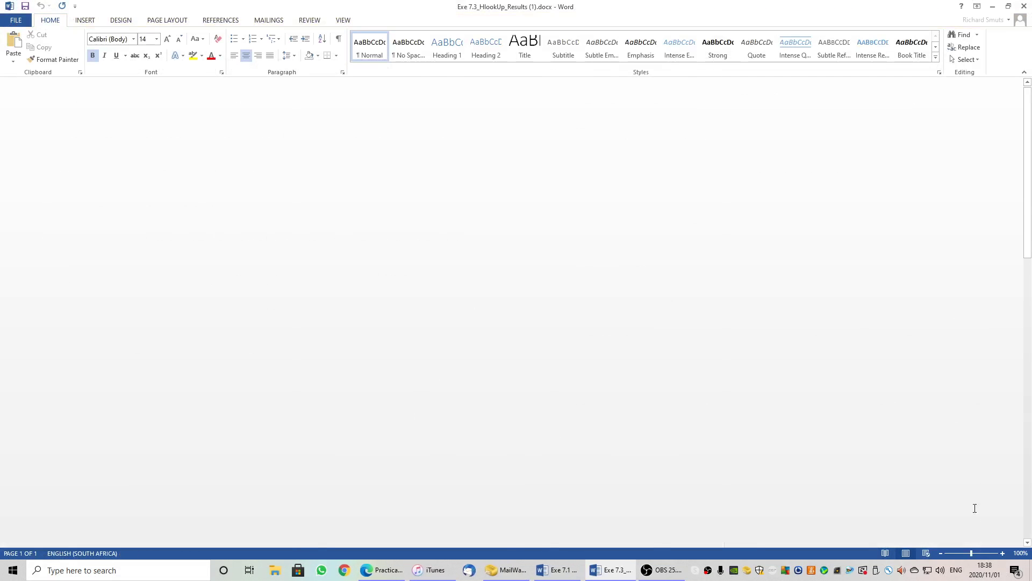
left_click(1003, 553)
left_click(1003, 553)
left_click(1003, 554)
left_click(1003, 554)
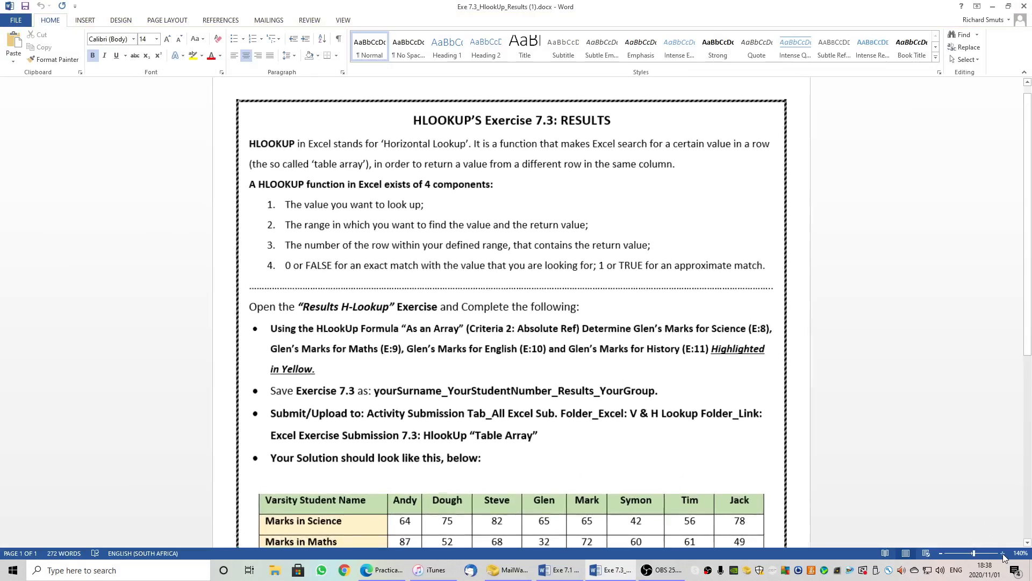
left_click(1003, 553)
left_click(1003, 554)
left_click(1002, 553)
left_click(1002, 554)
left_click(1003, 553)
left_click(1003, 553)
left_click(1003, 553)
Scroll to the solution table showing the student's marks 65, 32, 46 and 98.
scroll(871, 494, "down", 7)
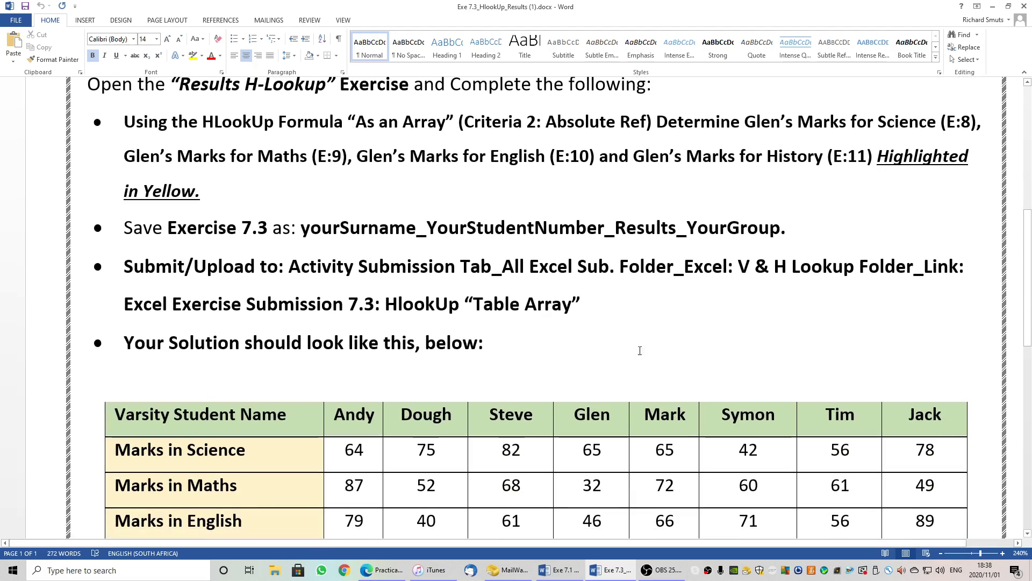
scroll(607, 258, "down", 2)
key("ctrl+Home")
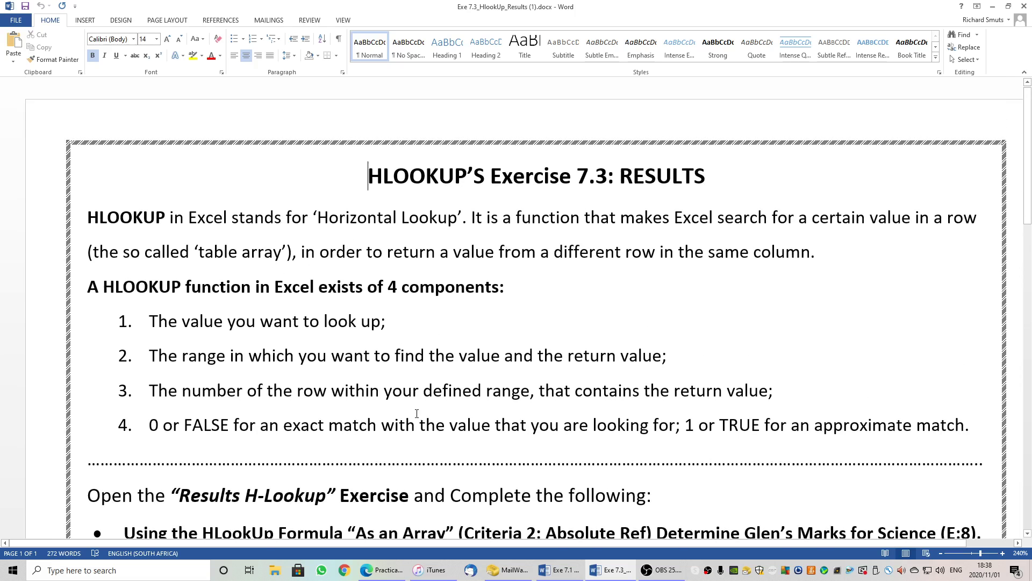
scroll(417, 415, "down", 5)
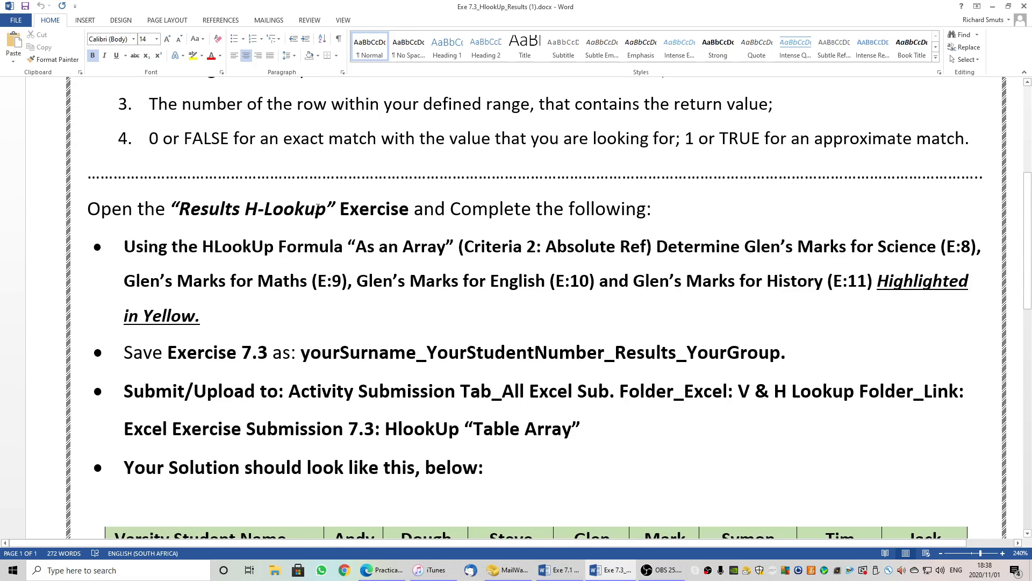
scroll(390, 289, "down", 5)
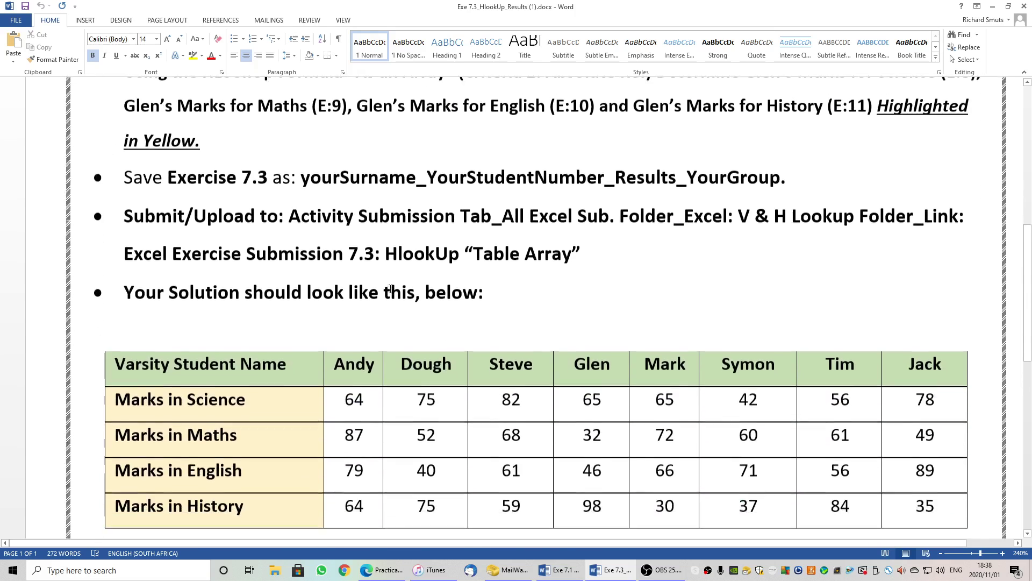
scroll(387, 290, "down", 2)
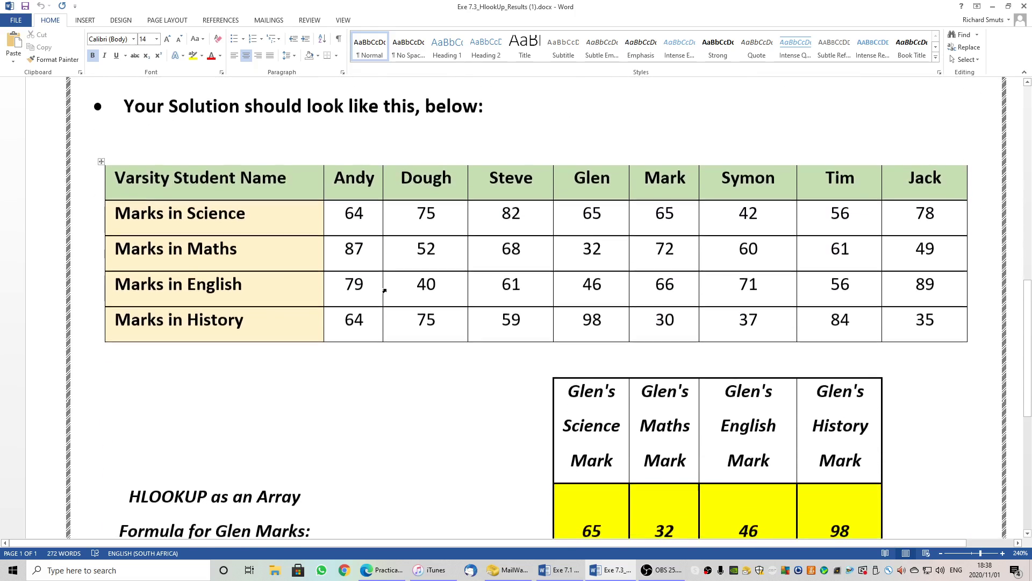
scroll(384, 291, "down", 1)
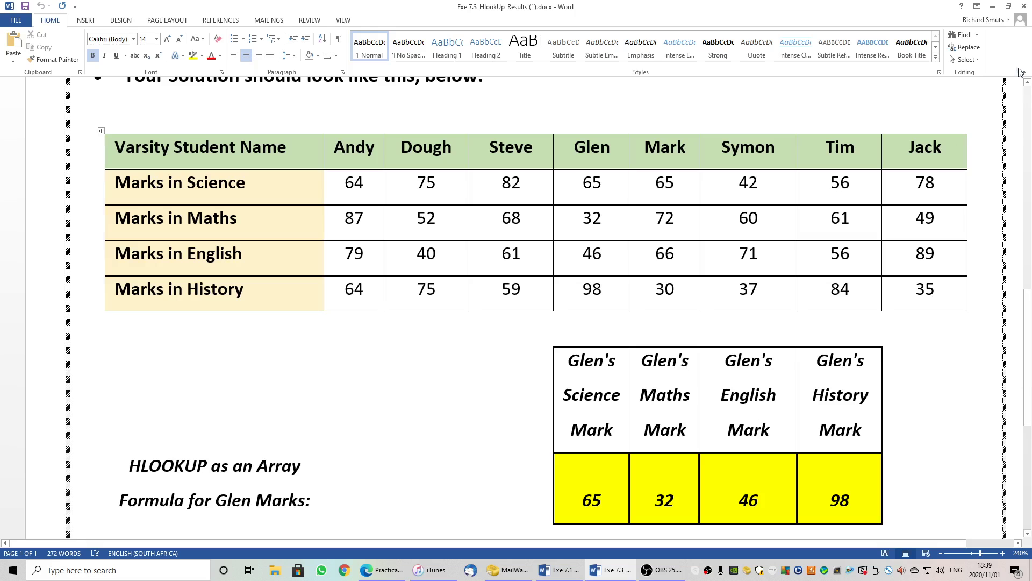
Minimize Word and open the downloaded Exe 7.3_HlookUp_Results.xlsx workbook in Excel.
left_click(992, 7)
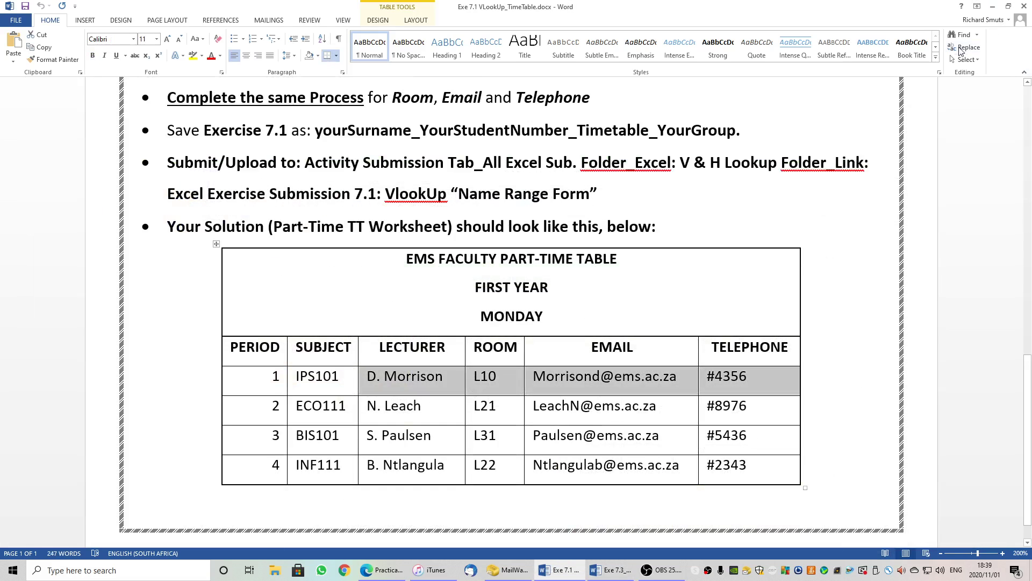
left_click(993, 6)
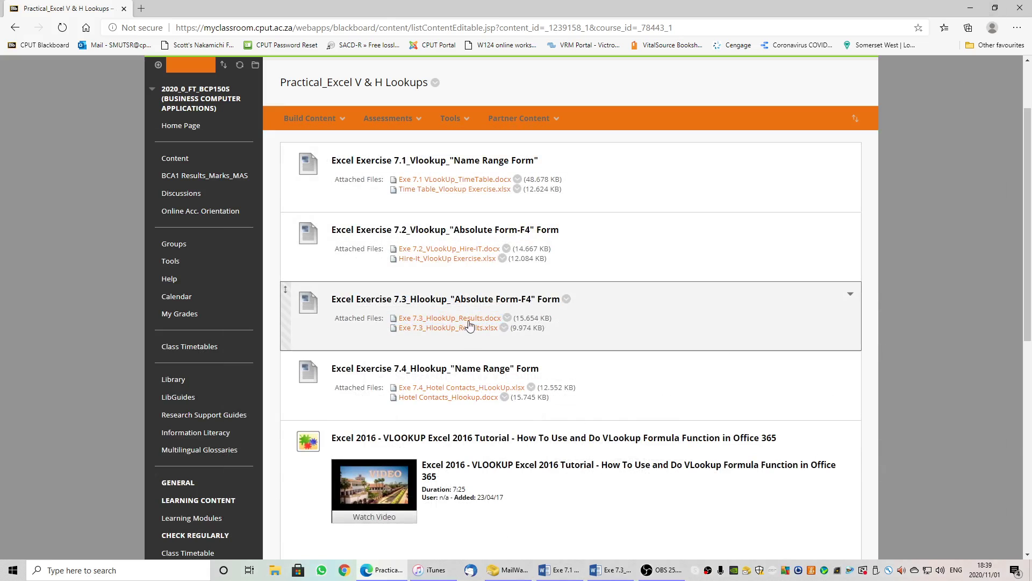
left_click(447, 328)
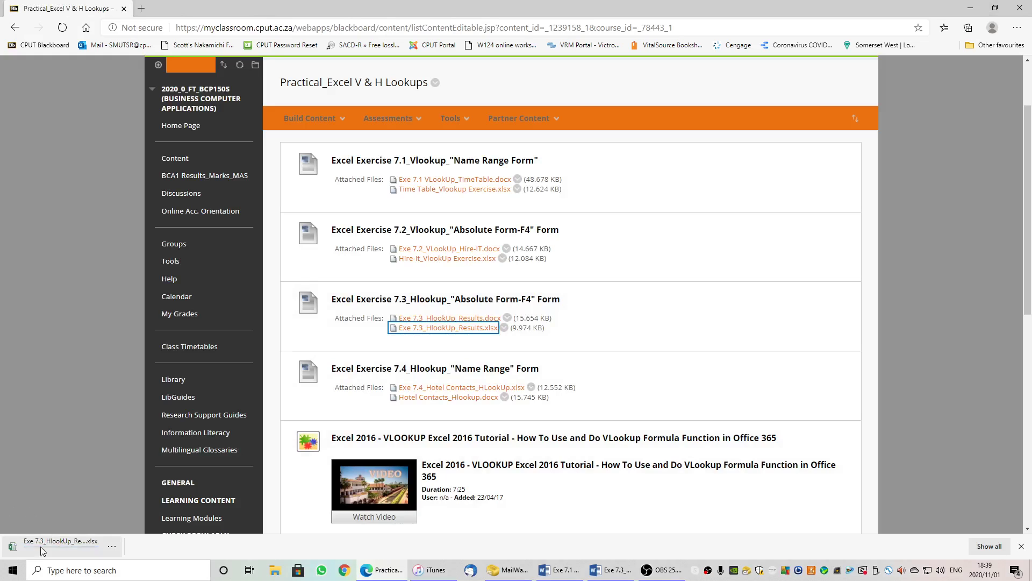
left_click(47, 547)
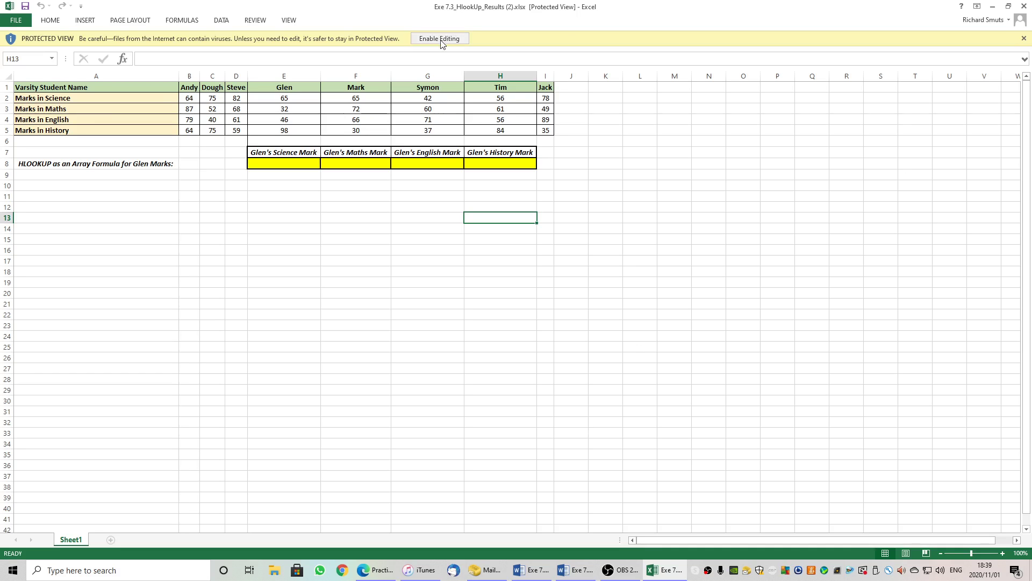
Enable editing, zoom the worksheet to 180%, and select the marks table B1:I5.
left_click(440, 40)
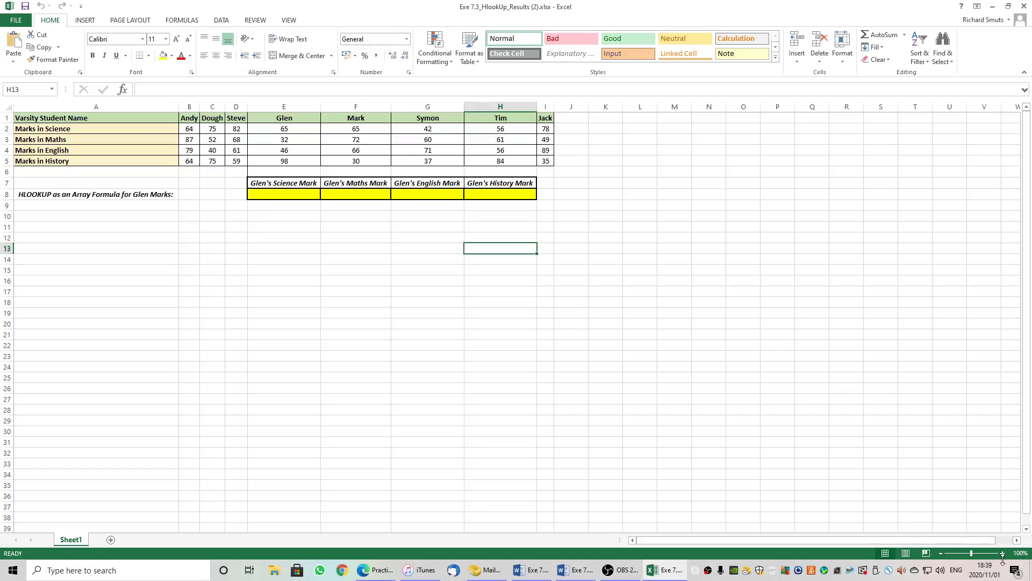
left_click(1003, 554)
left_click(1003, 554)
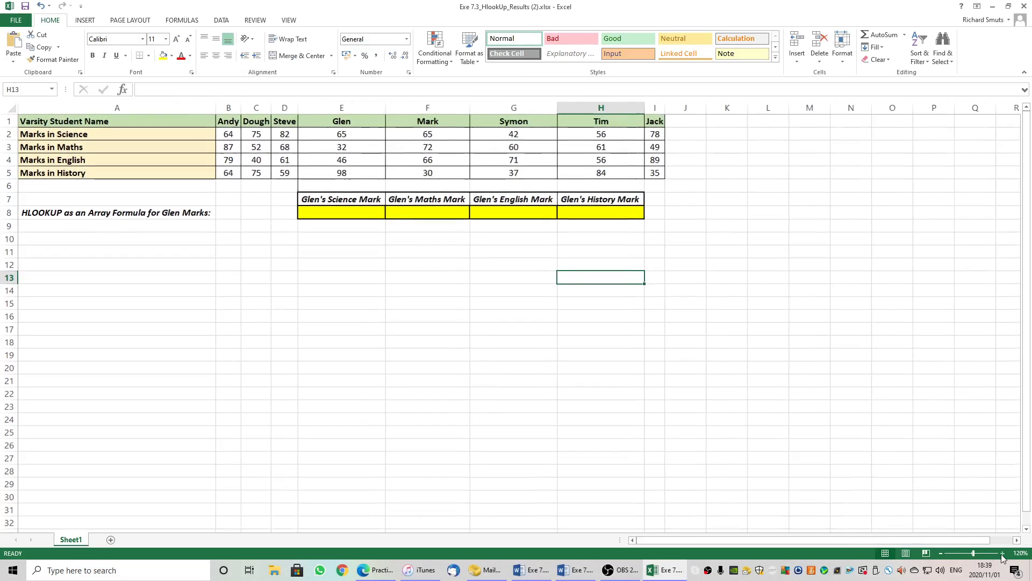
left_click(1003, 554)
left_click(1003, 554)
left_click(1003, 554)
left_click(1003, 554)
left_click(1003, 554)
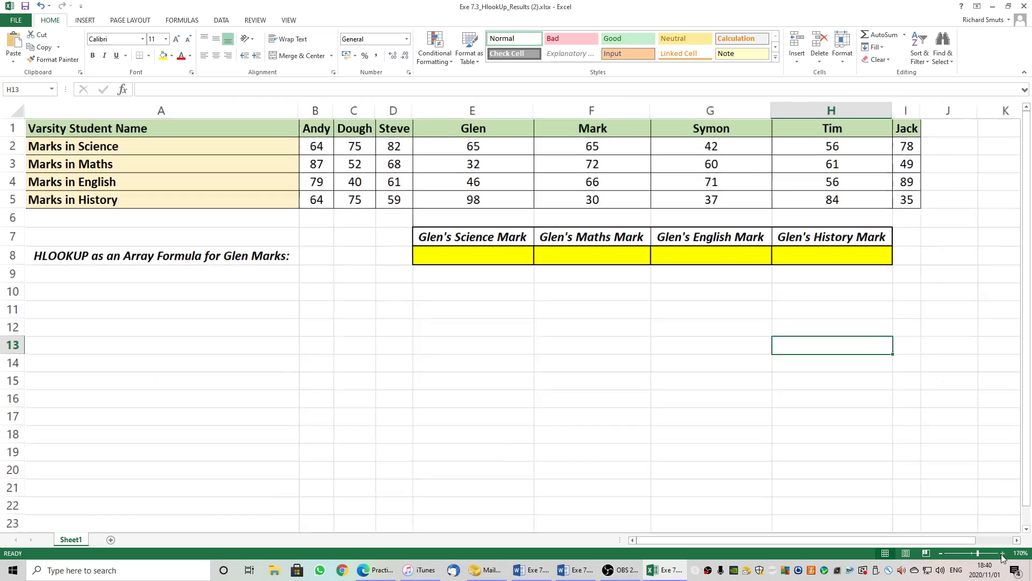
left_click(1002, 553)
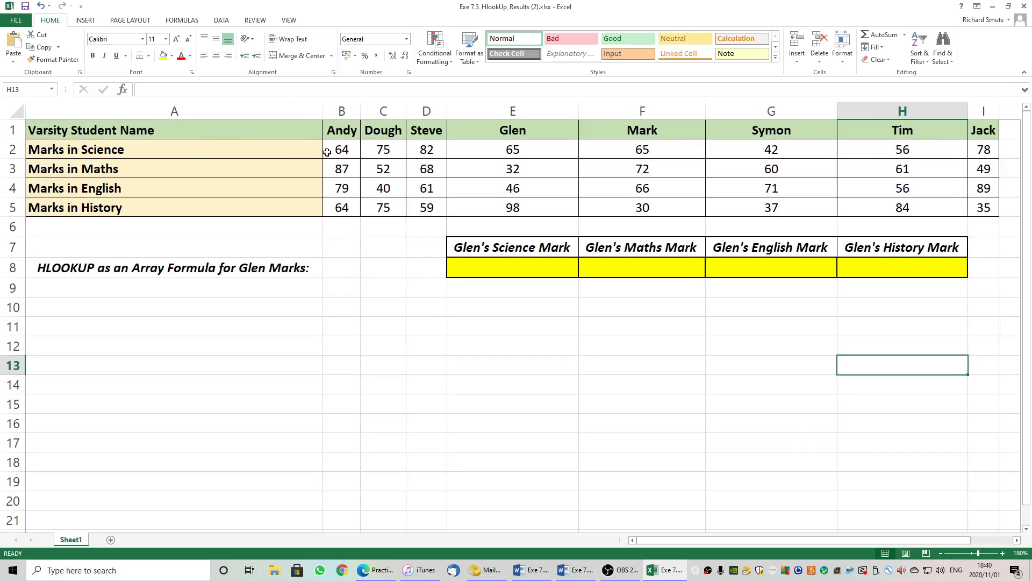
left_click_drag(335, 133, 974, 207)
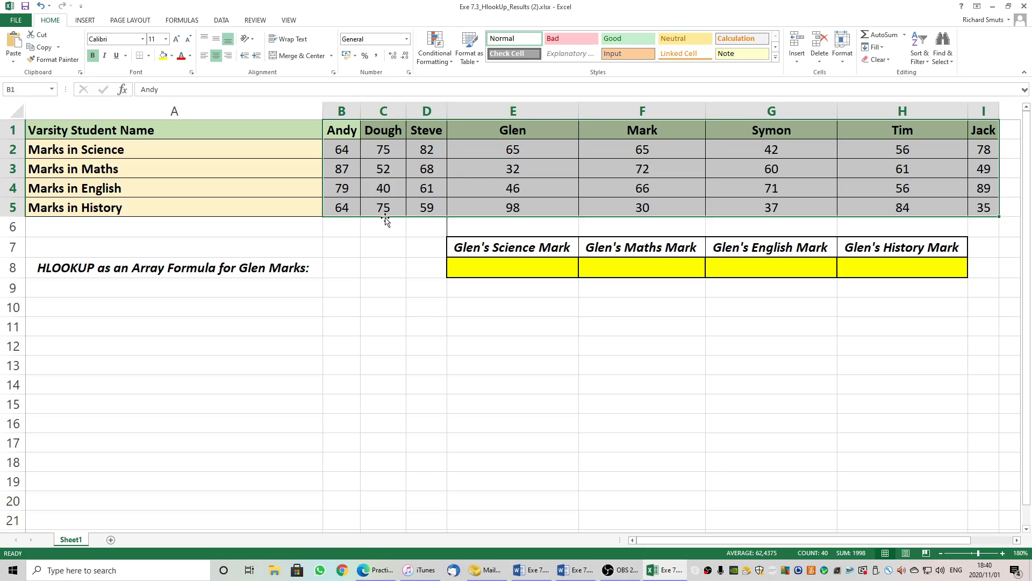
In cell E8, start Insert Function from Formulas and search for HLOOKUP.
left_click(417, 264)
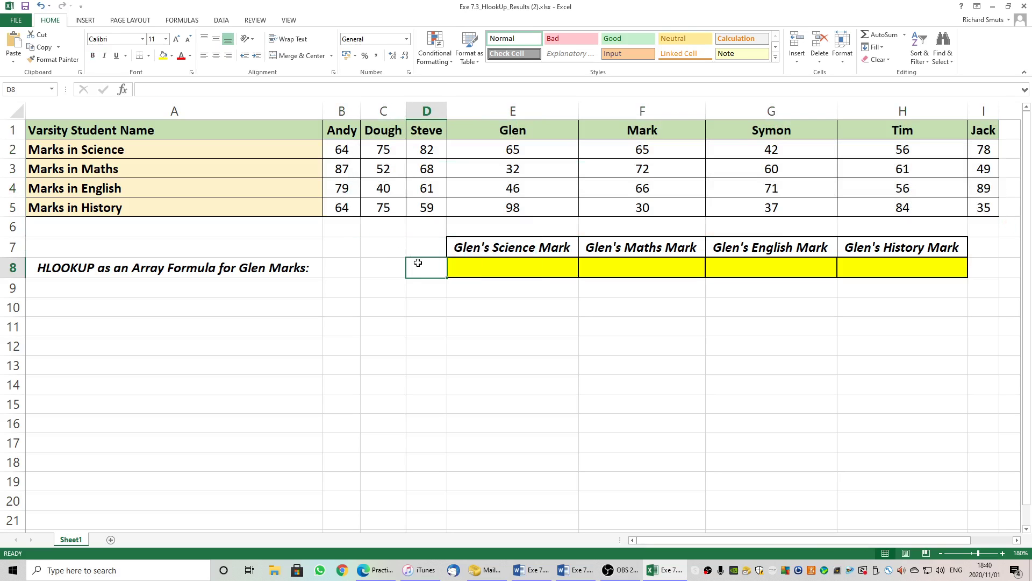
left_click(497, 267)
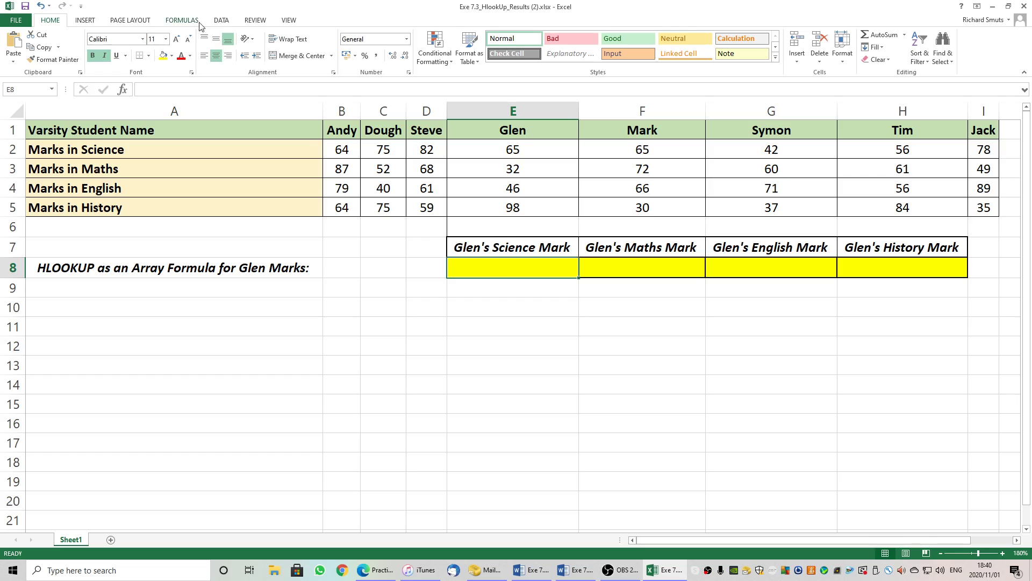
left_click(183, 21)
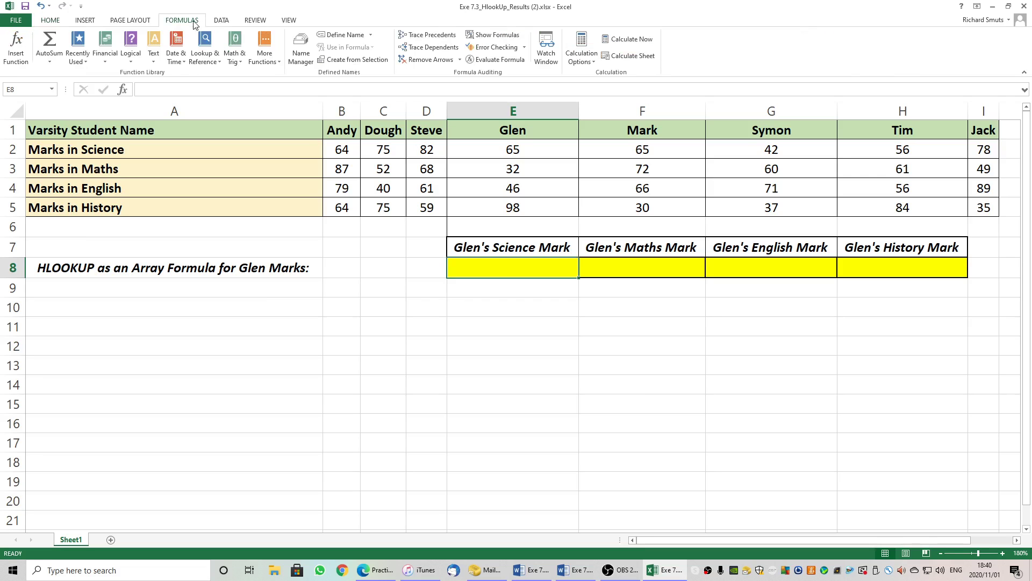
left_click(16, 54)
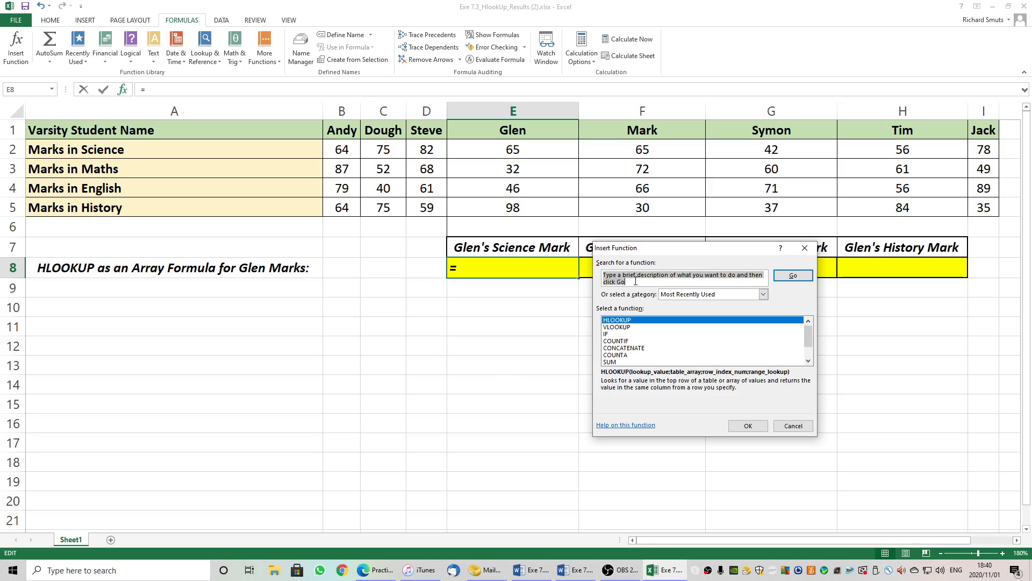
key("BackSpace")
type("H")
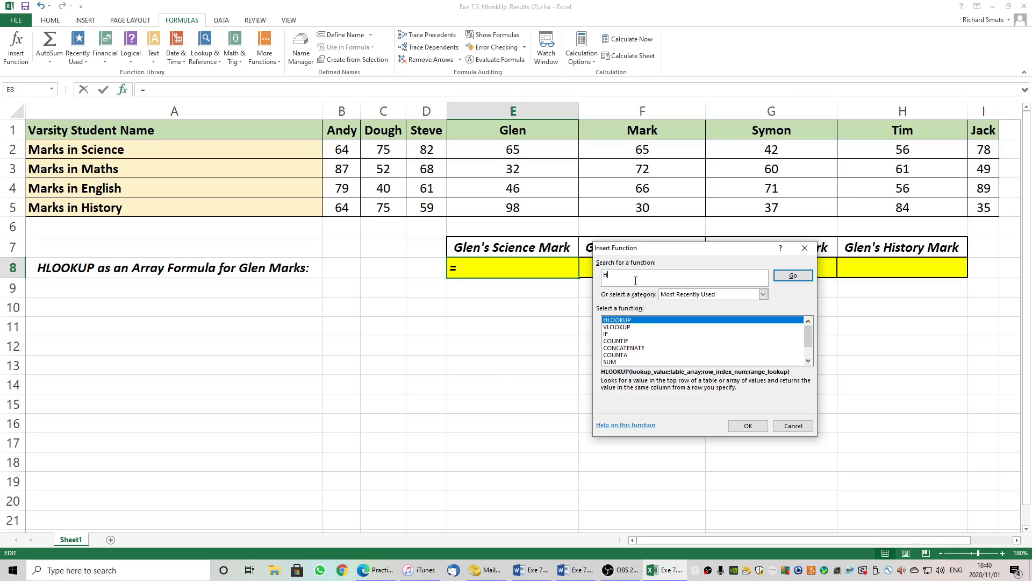
type("LOOKUP")
left_click(785, 276)
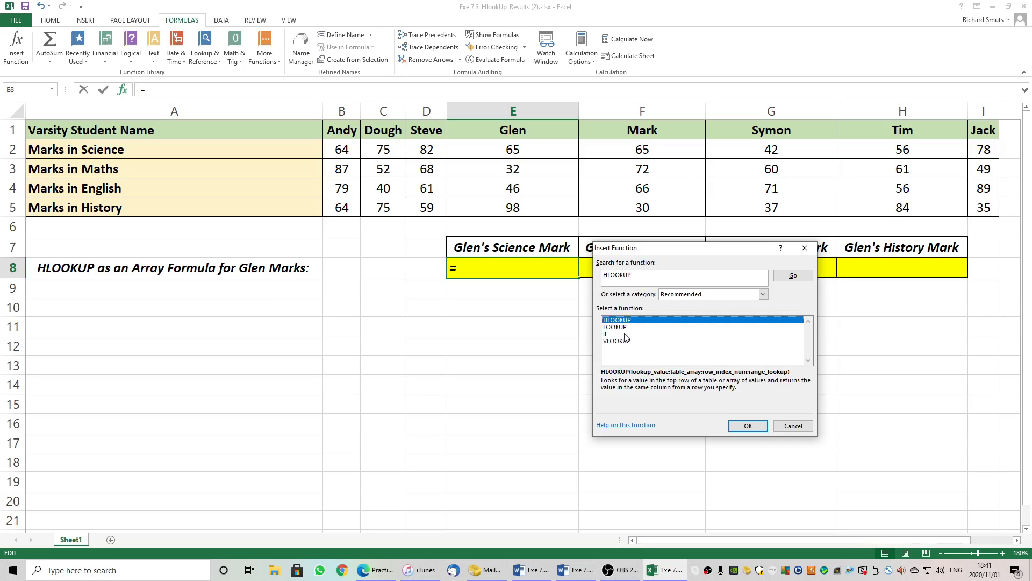
Choose HLOOKUP with the student's name as lookup value and absolute table array $E$1:$I$5.
left_click(741, 425)
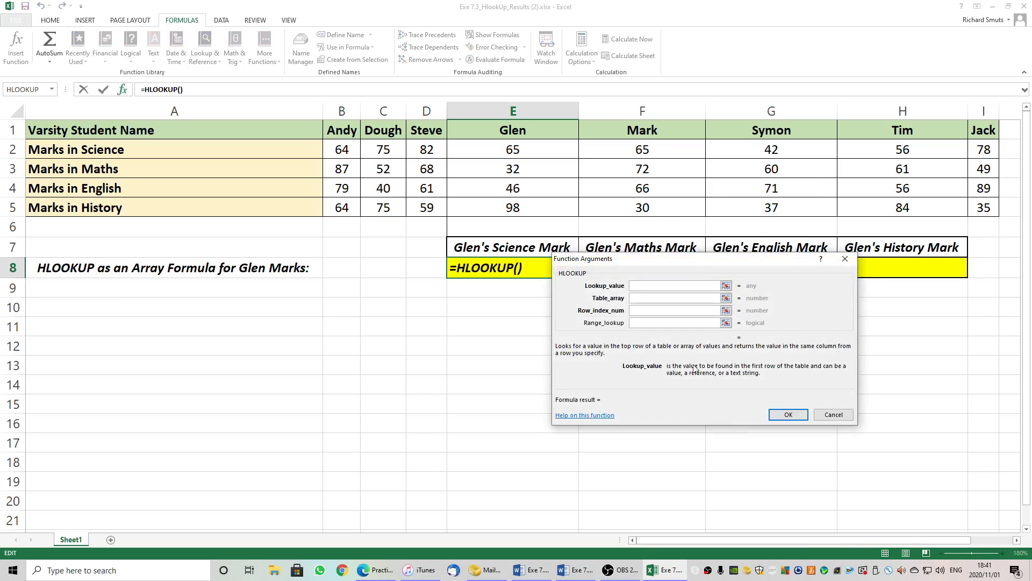
left_click_drag(679, 266, 613, 304)
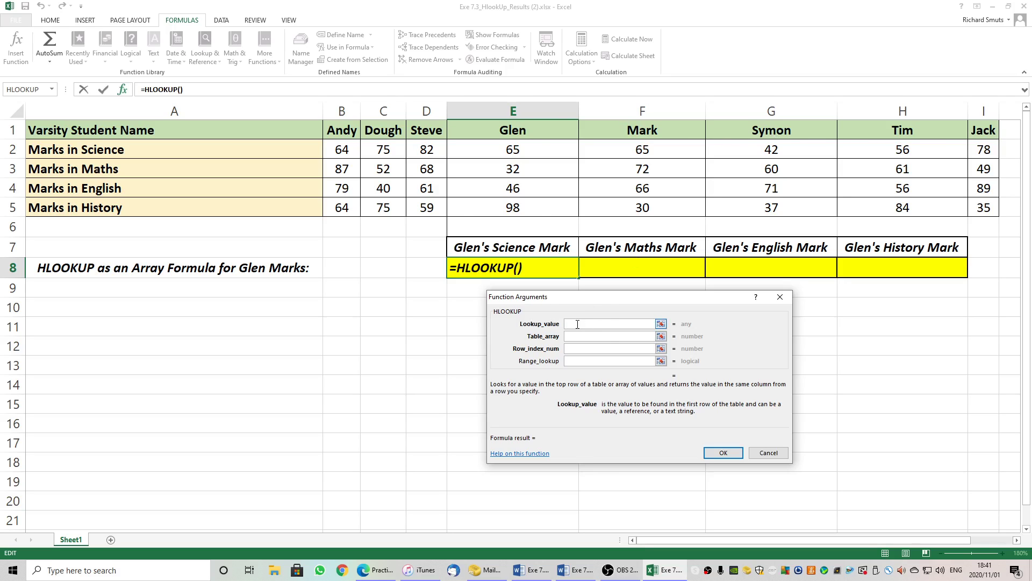
type("Glen")
left_click(574, 335)
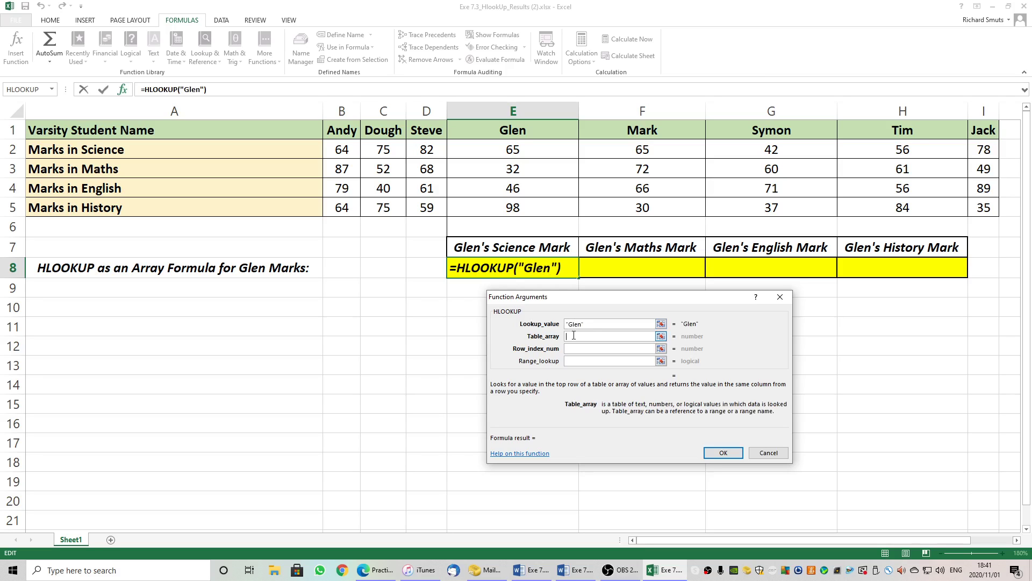
left_click_drag(483, 130, 979, 206)
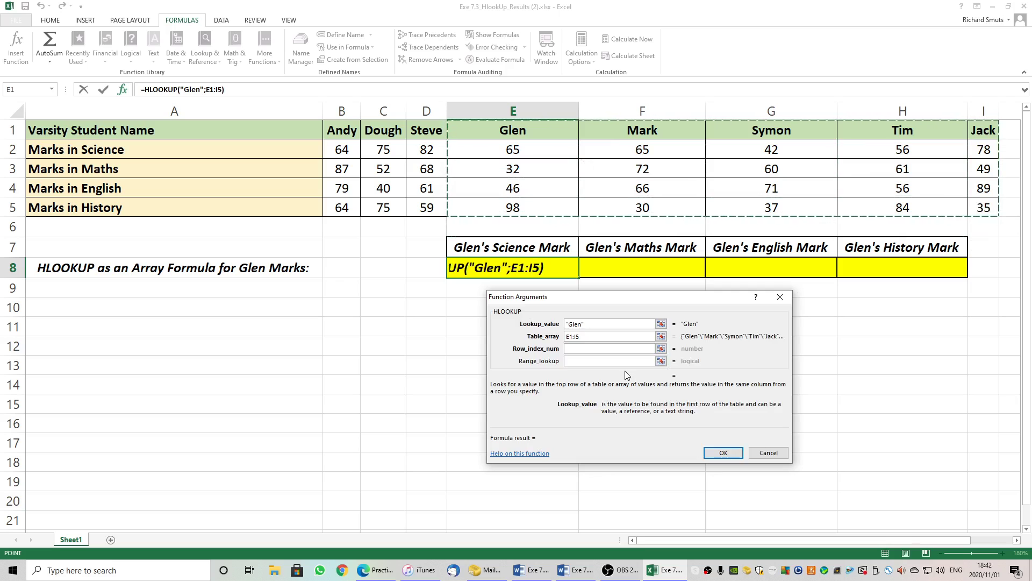
key("F4")
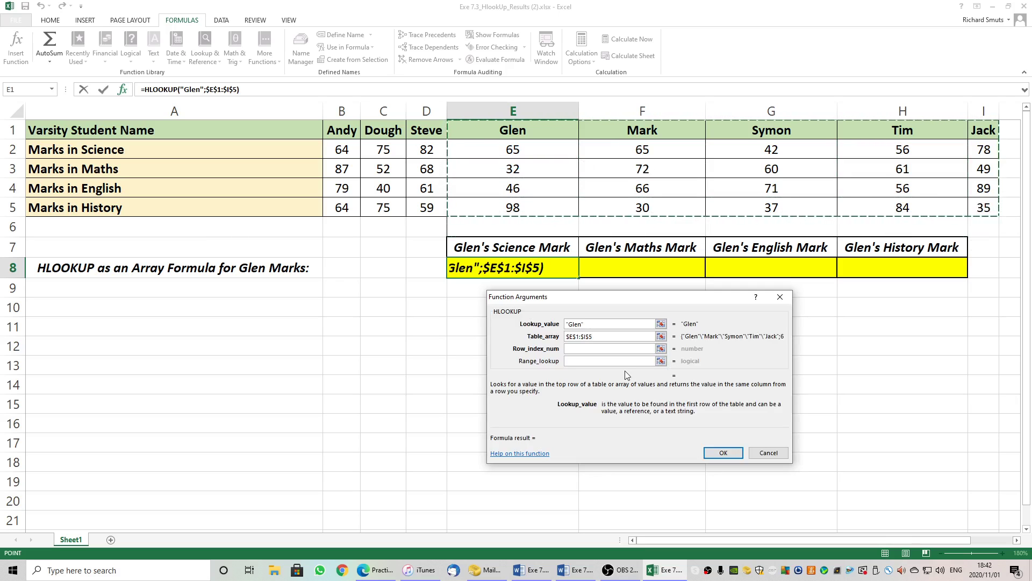
left_click(579, 349)
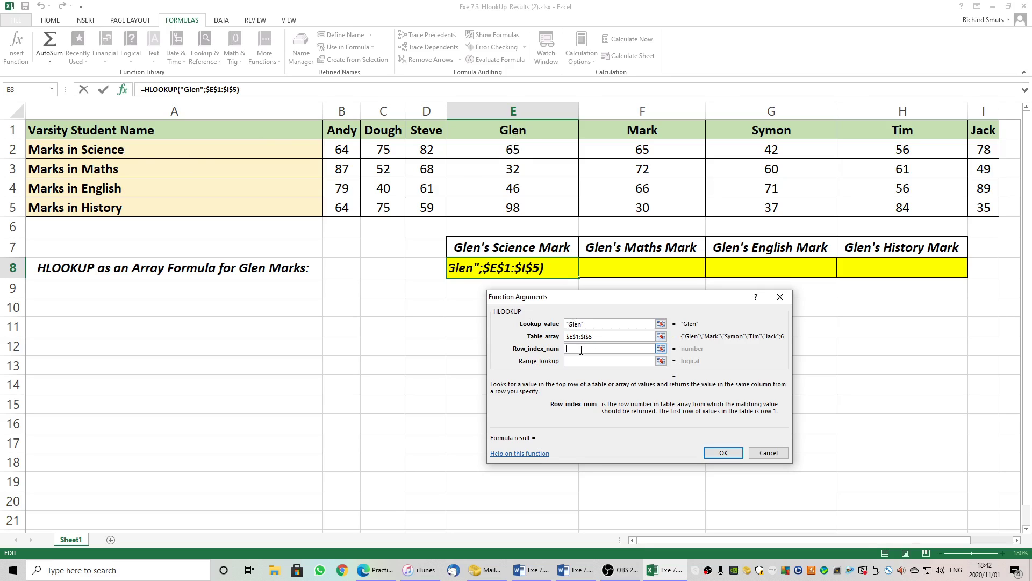
Enter row index 2 and range lookup FALSE, so E8 shows the Science mark 65.
type("2")
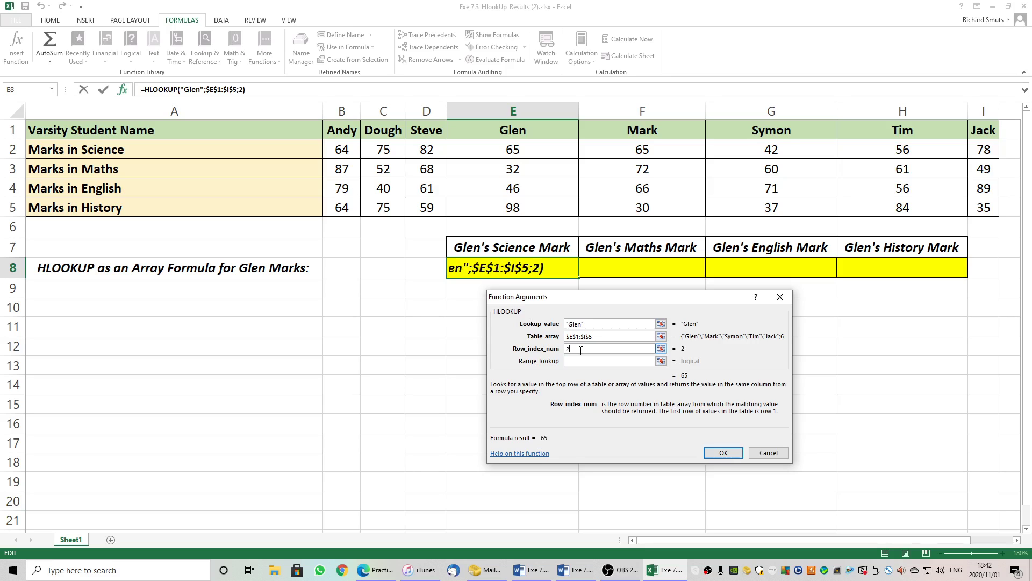
left_click(584, 361)
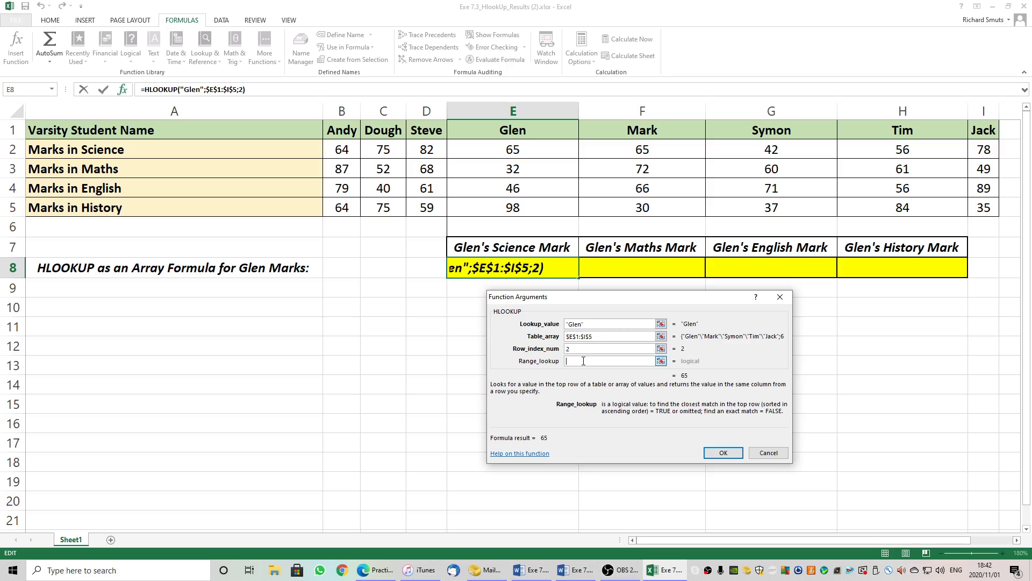
type("FALSE")
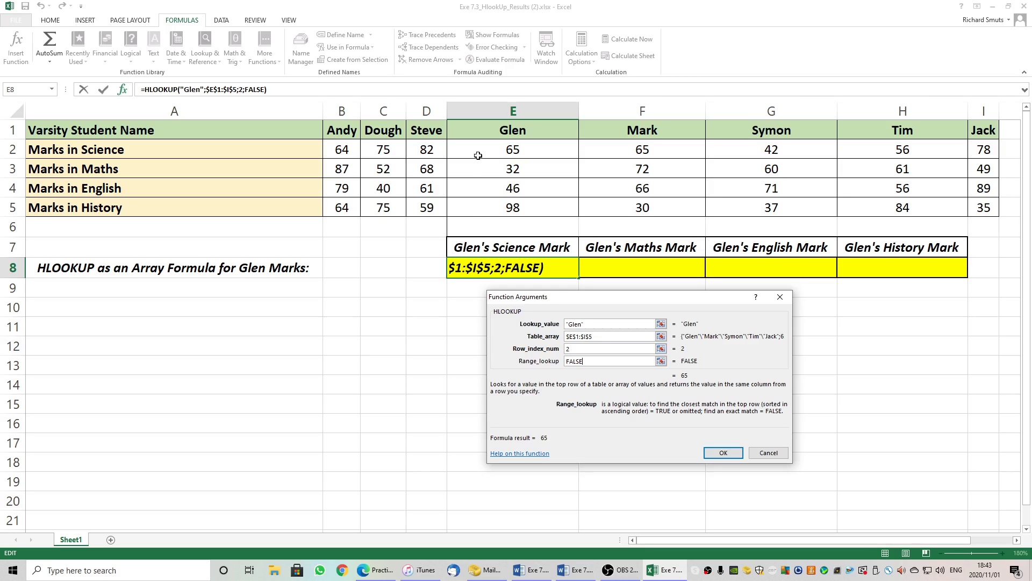
left_click(720, 452)
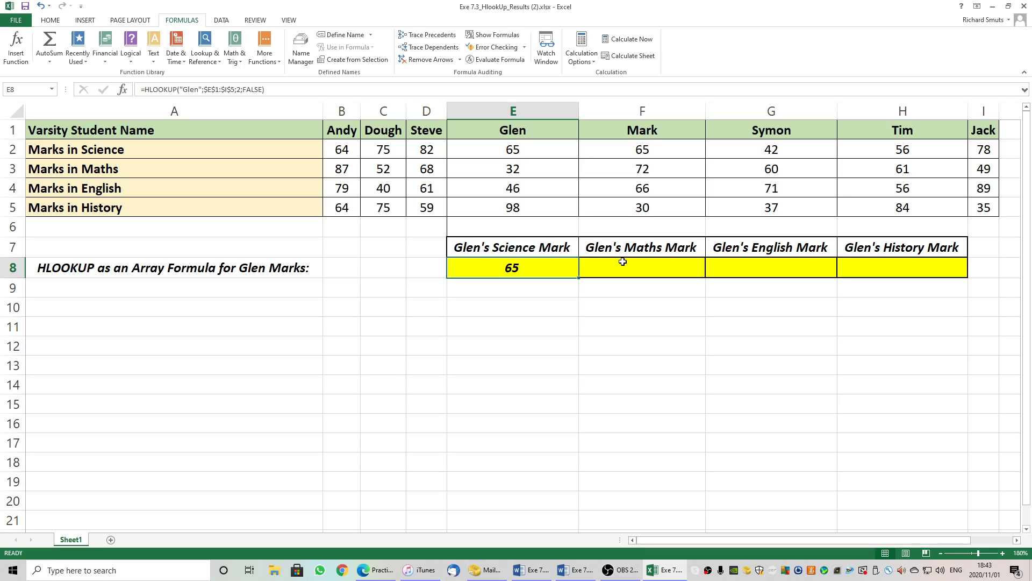
double_click(501, 268)
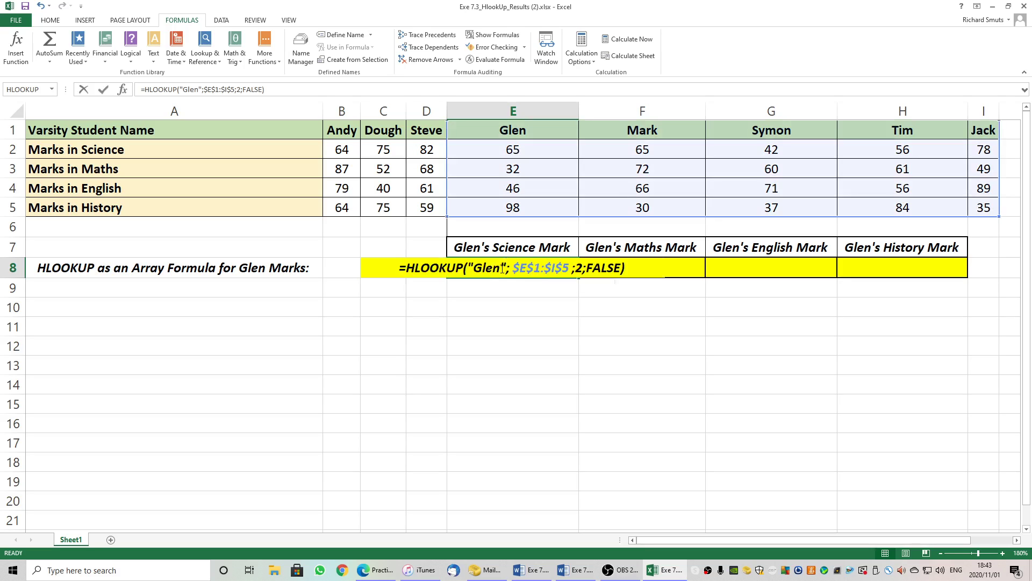
left_click(579, 351)
double_click(535, 265)
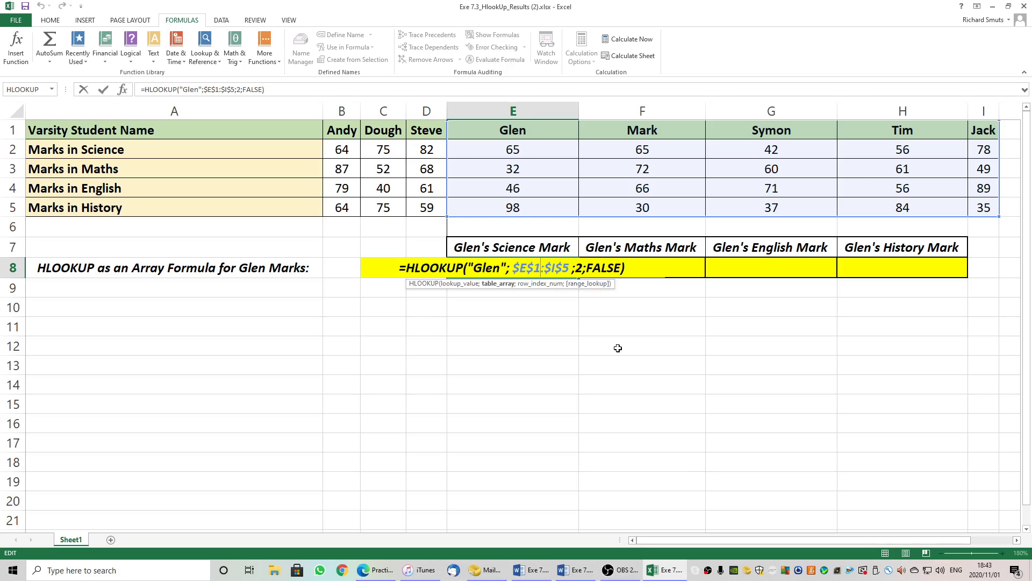
key("ctrl+Return")
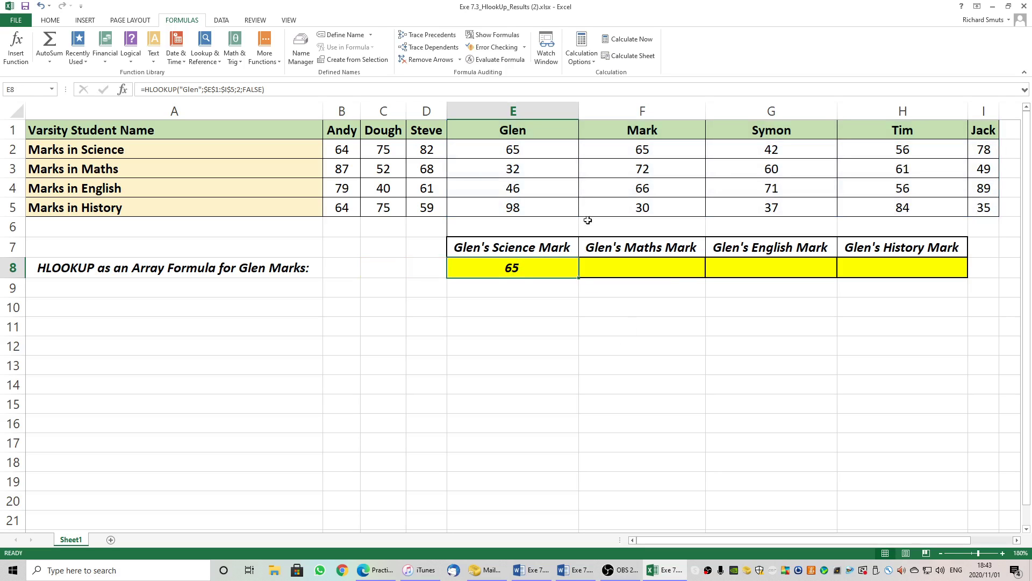
In F8, insert an HLOOKUP with the student's name as lookup value.
left_click(629, 273)
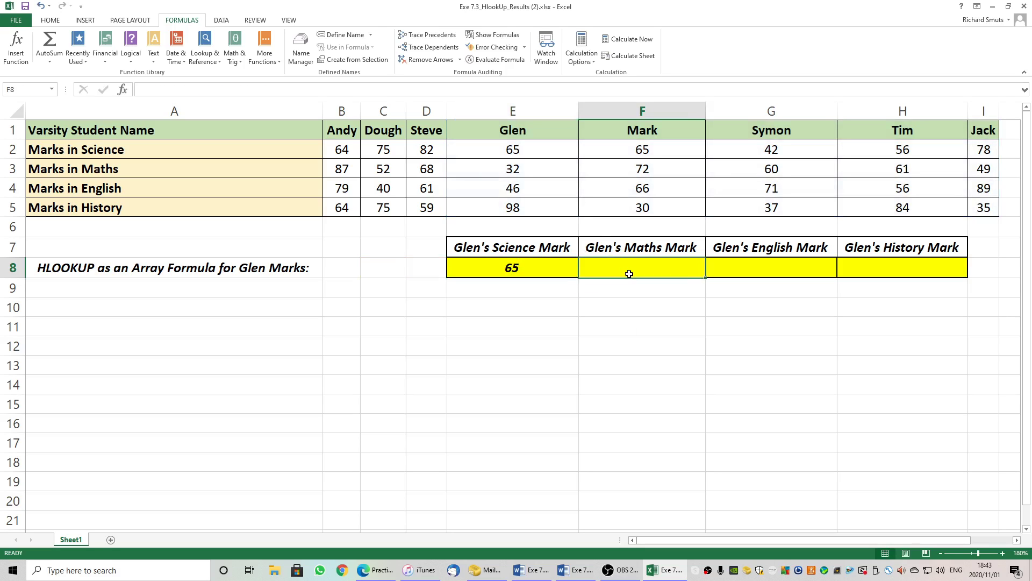
left_click(16, 47)
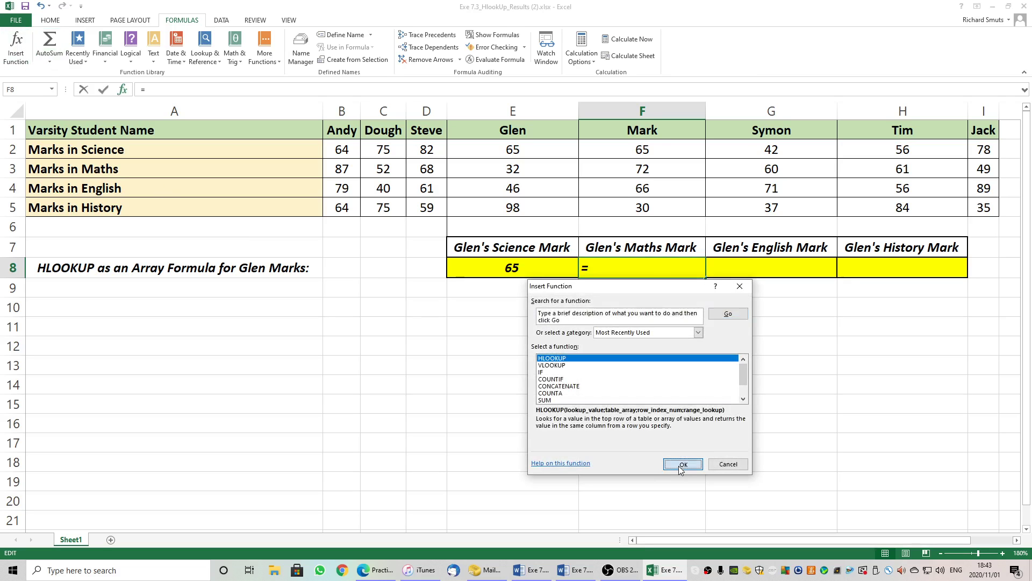
left_click(682, 464)
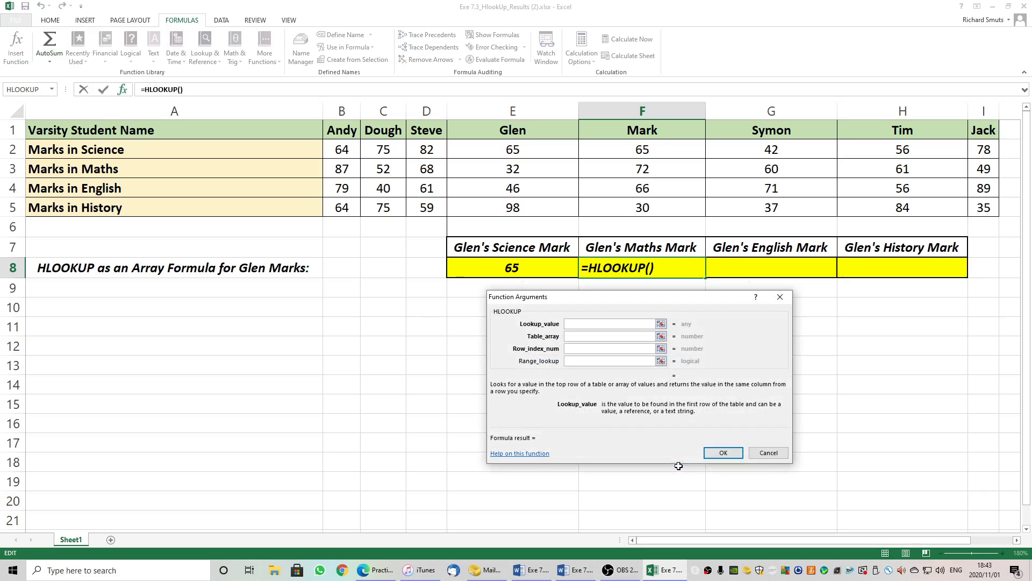
type("G")
type("len")
left_click(591, 336)
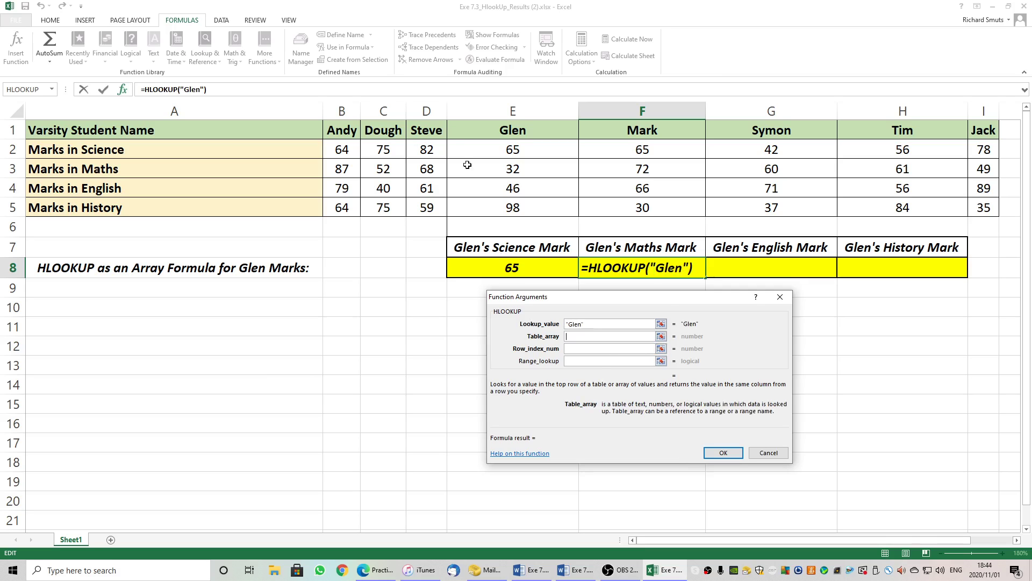
Set table array $B$1:$I$5, row 3 and FALSE, returning the Maths mark 32.
left_click_drag(341, 129, 973, 207)
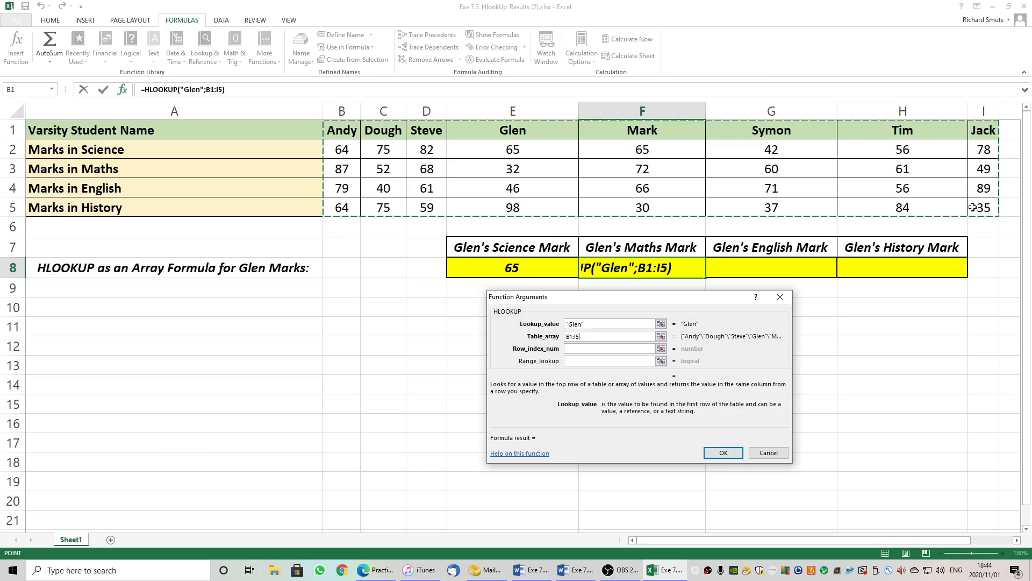
key("F4")
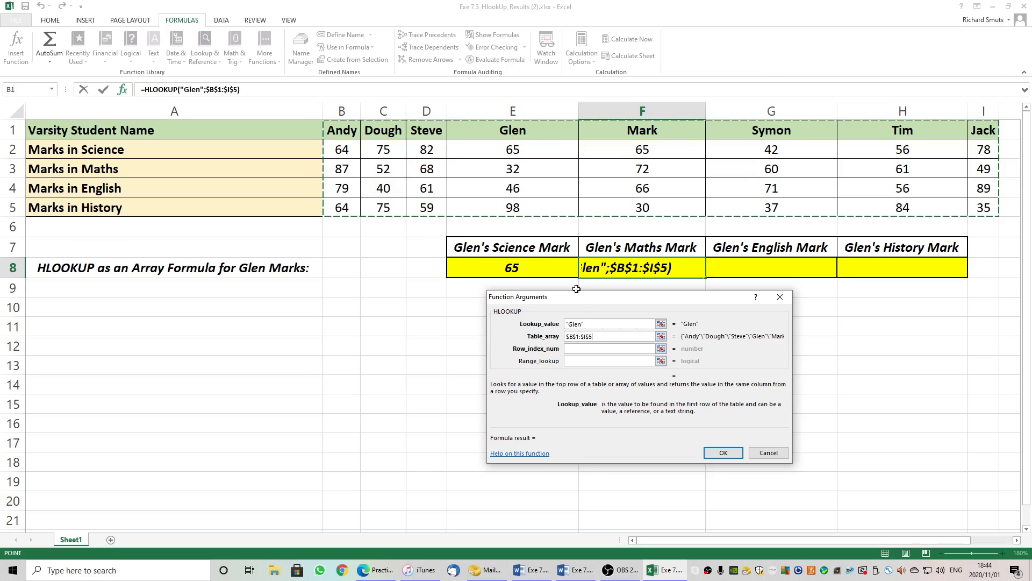
left_click(593, 350)
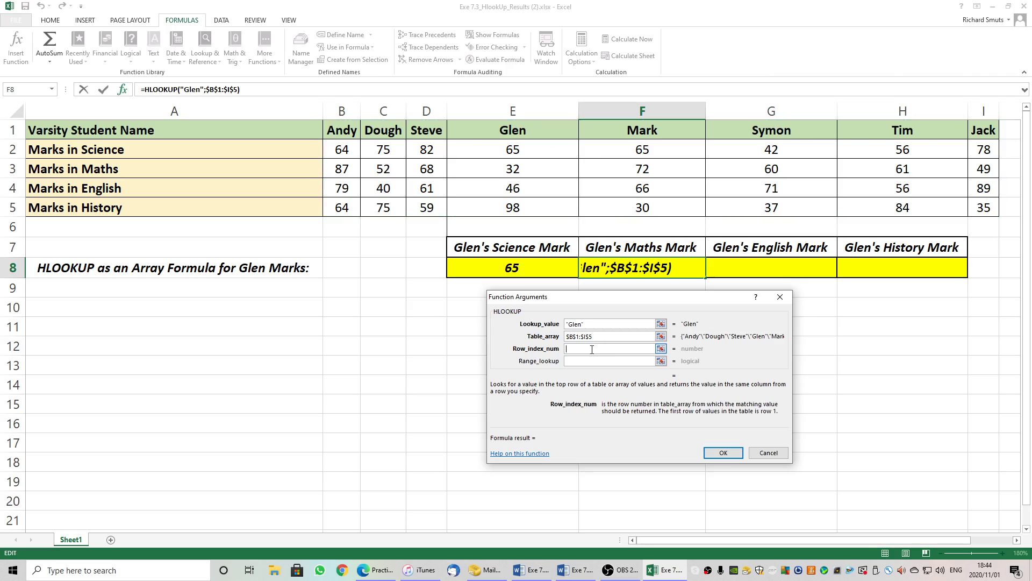
type("3")
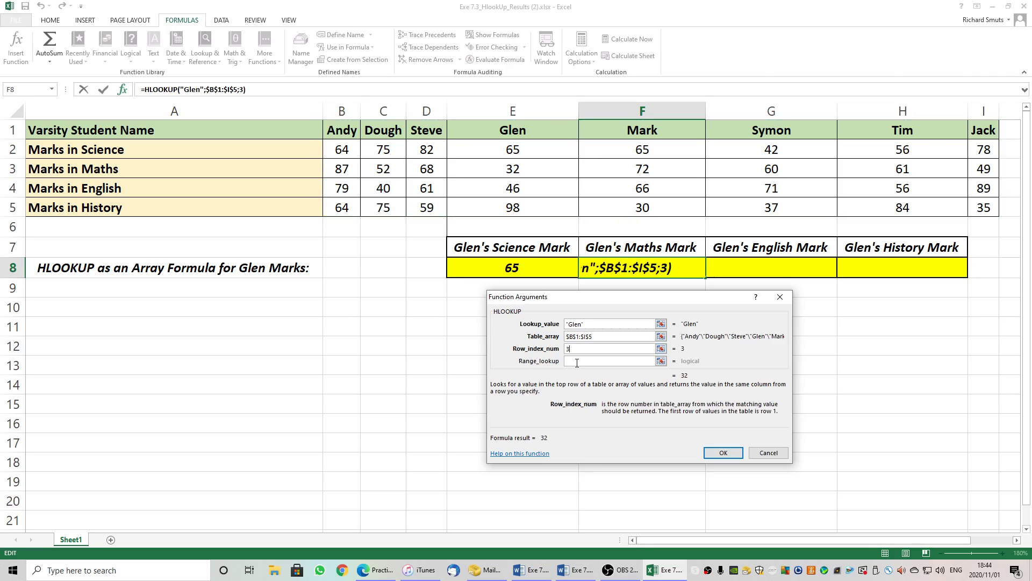
left_click(577, 362)
type("FALSE")
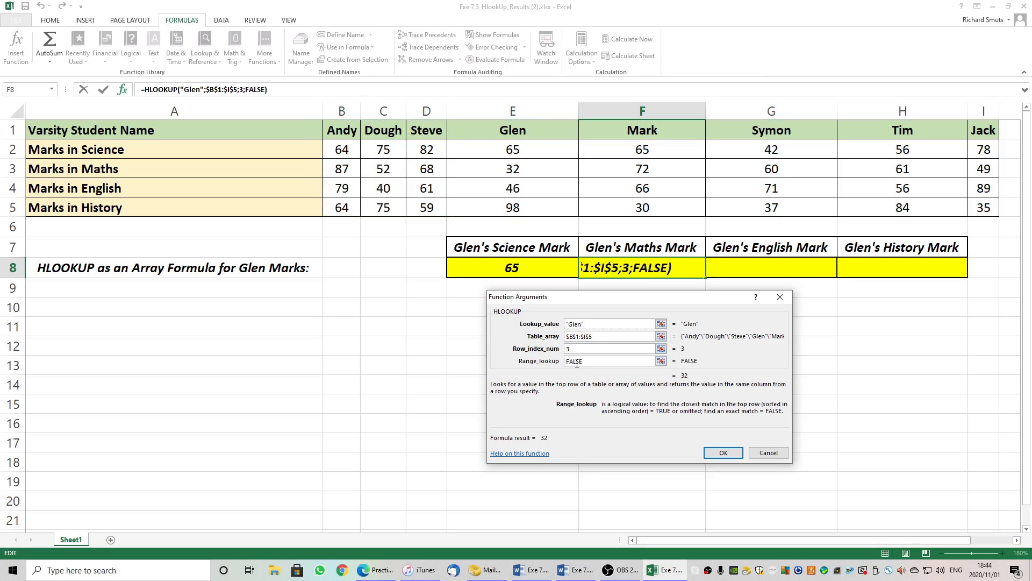
left_click(722, 453)
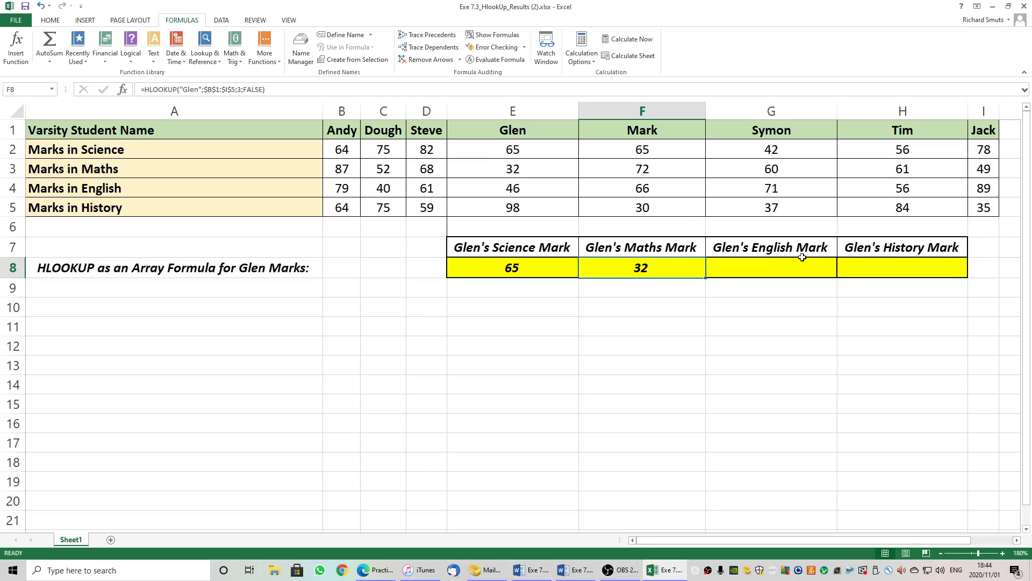
In G8, insert an HLOOKUP with the student's name as lookup value.
left_click(773, 272)
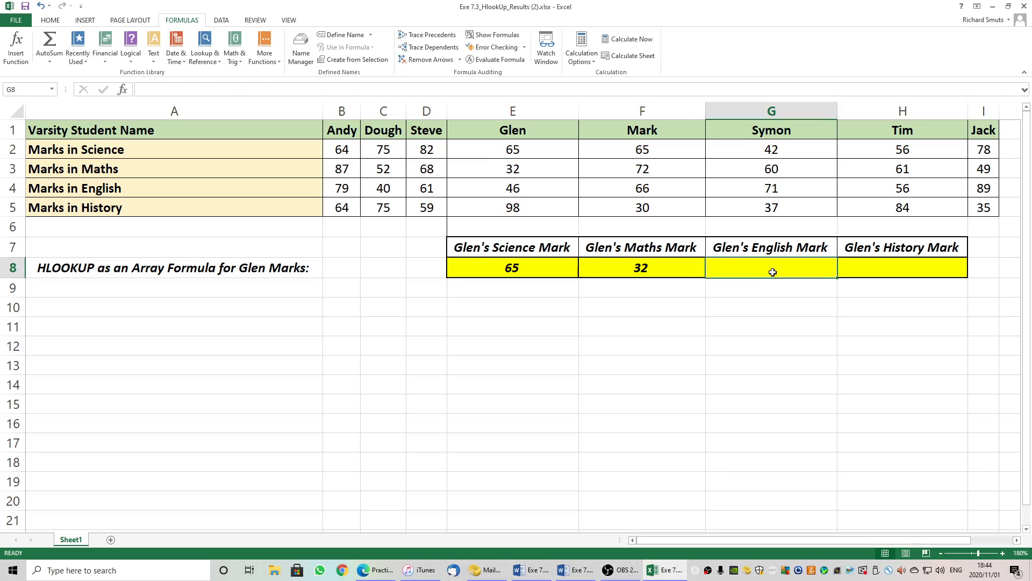
left_click(17, 48)
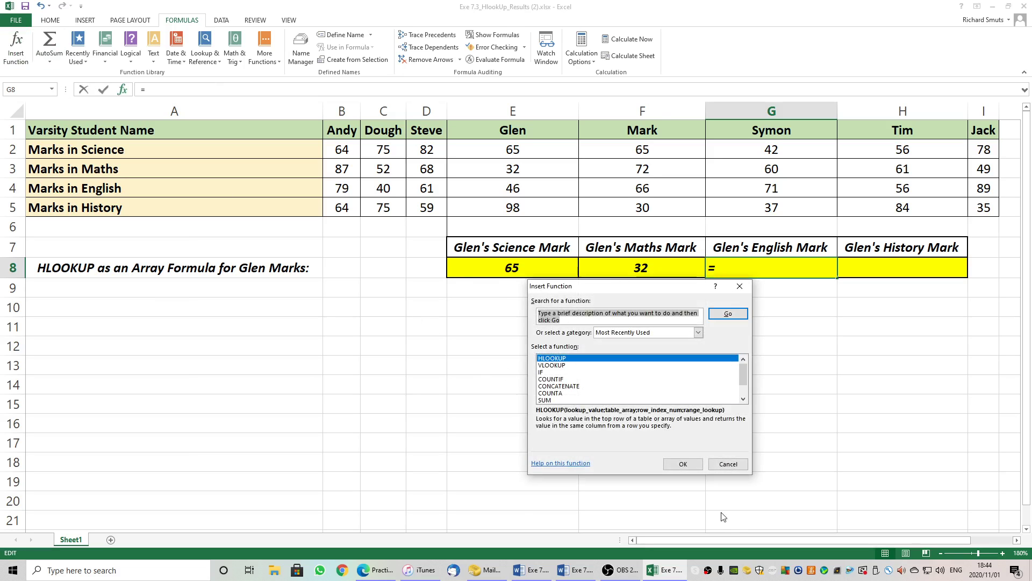
left_click(688, 467)
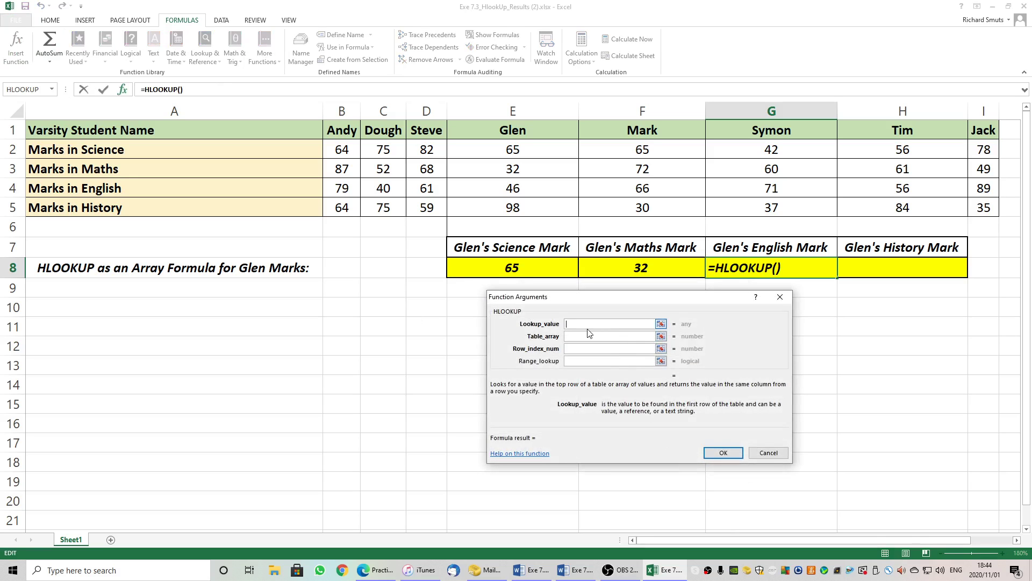
type("Glen")
left_click(583, 336)
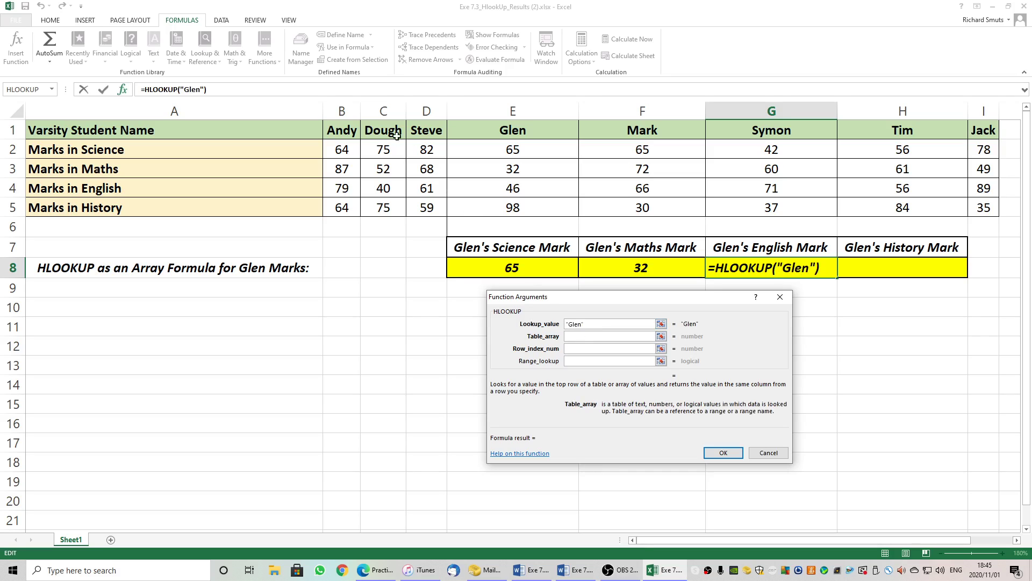
Set table array $B$1:$I$5, row 4 and FALSE, returning the English mark 46.
left_click_drag(344, 131, 976, 205)
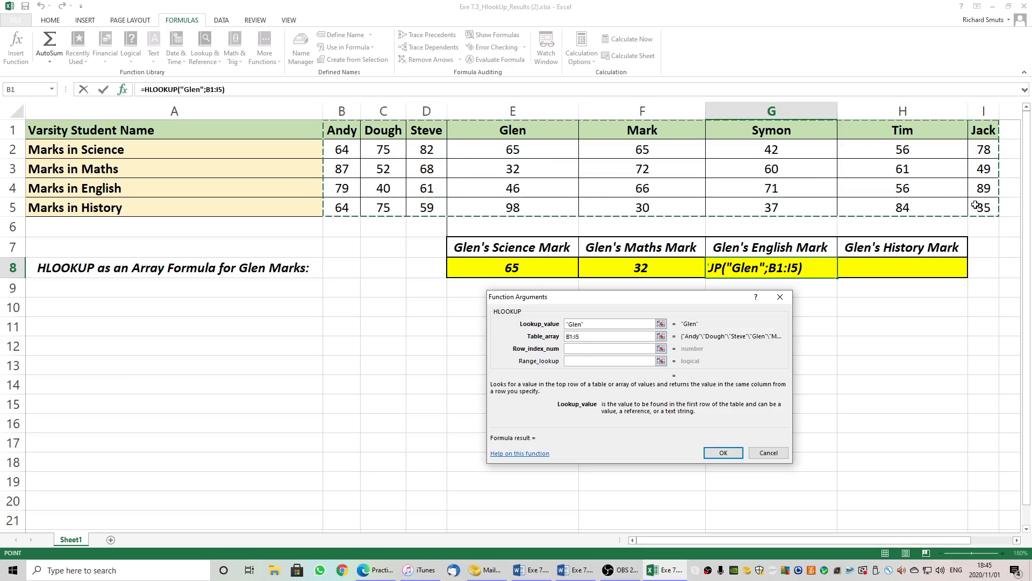
key("F4")
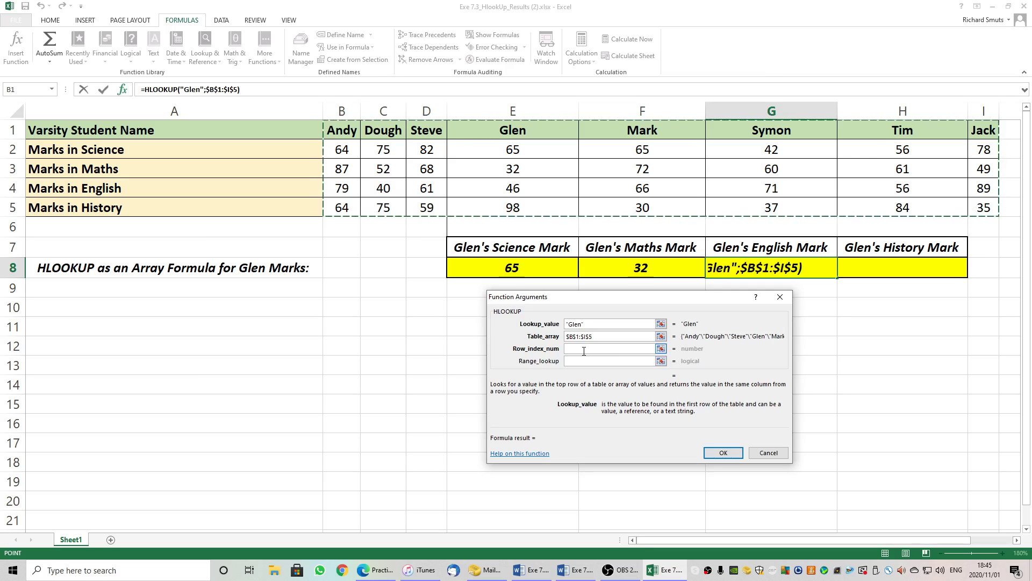
left_click(584, 351)
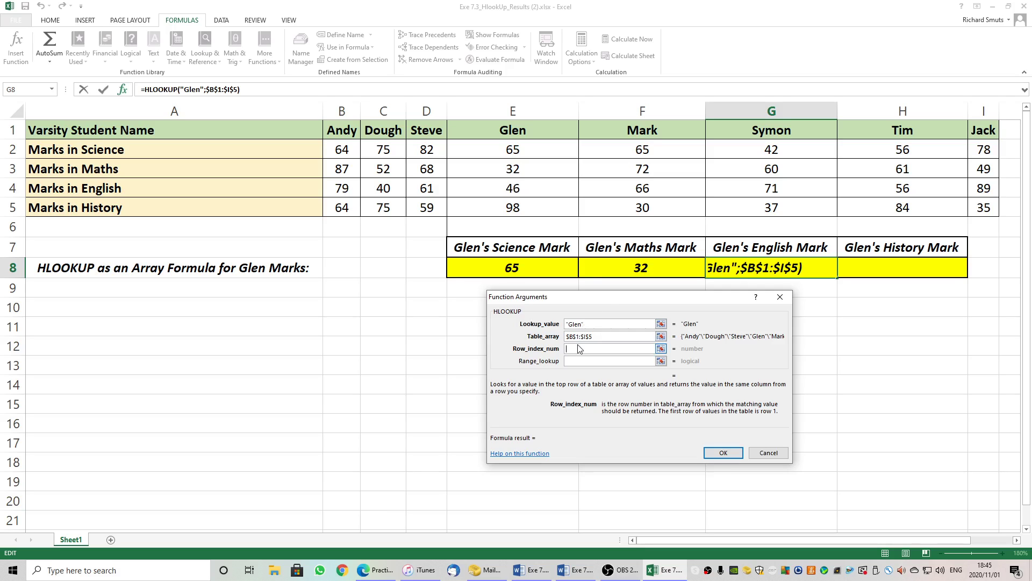
type("4")
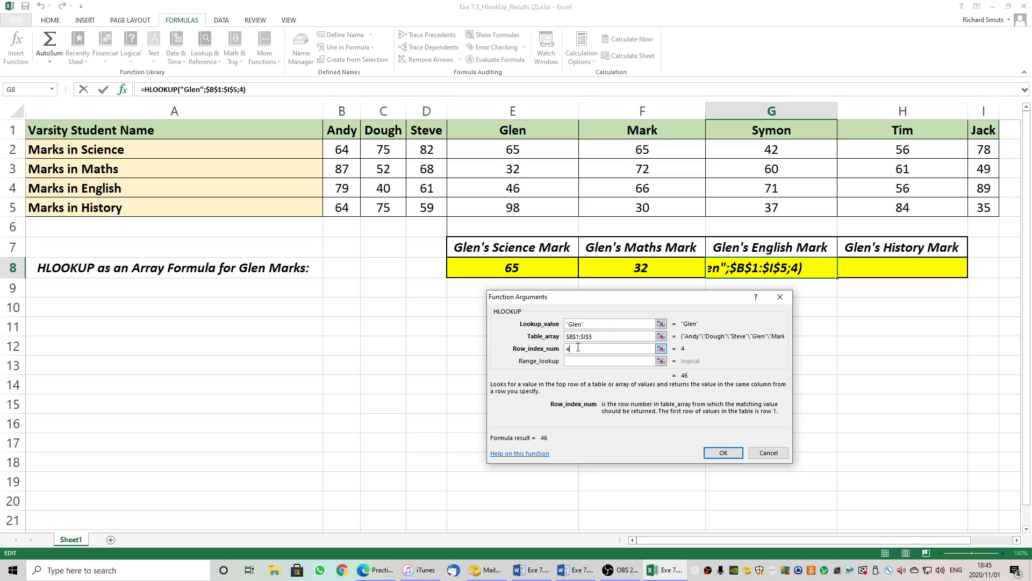
left_click(576, 360)
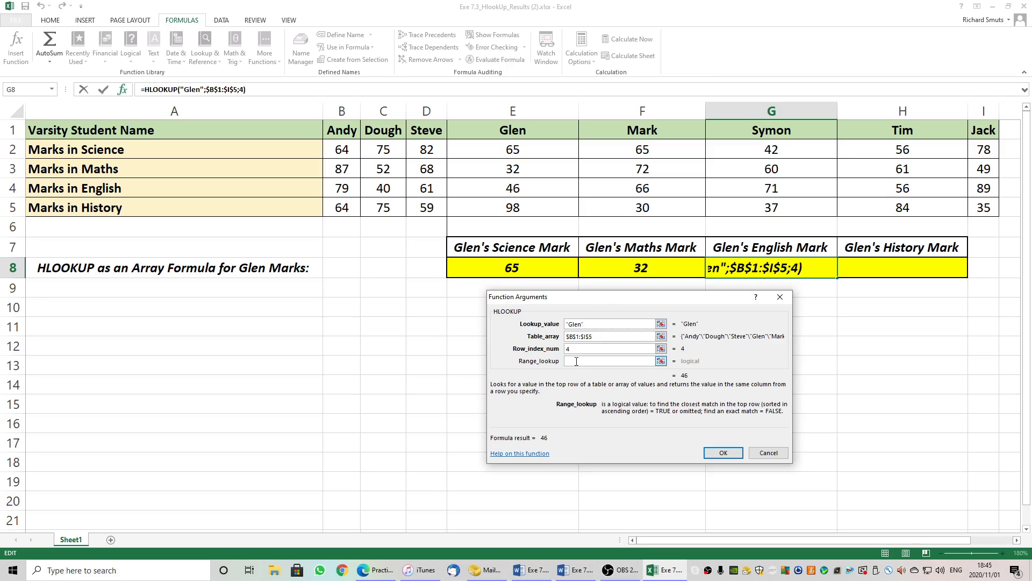
type("FALSE")
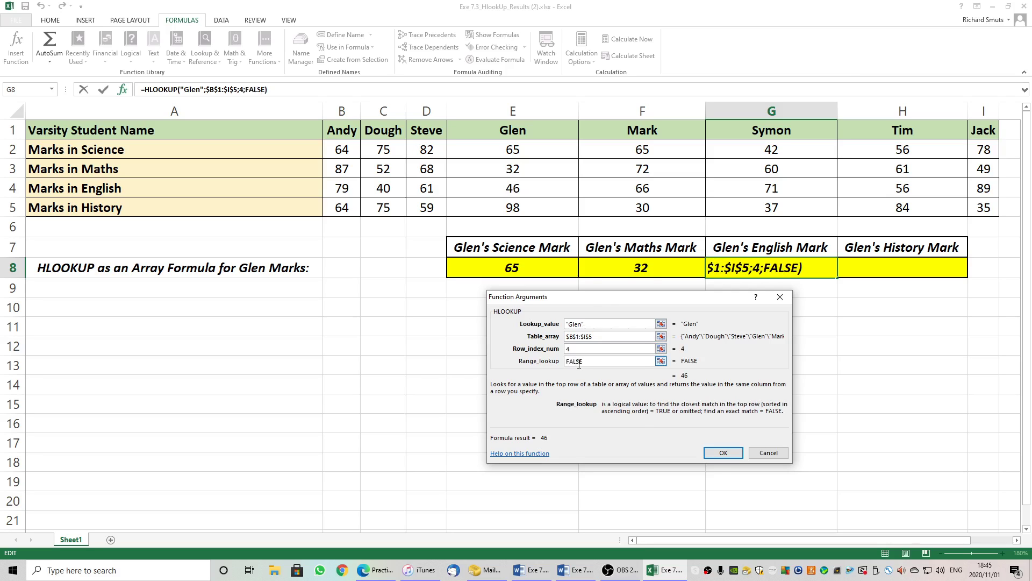
left_click(723, 452)
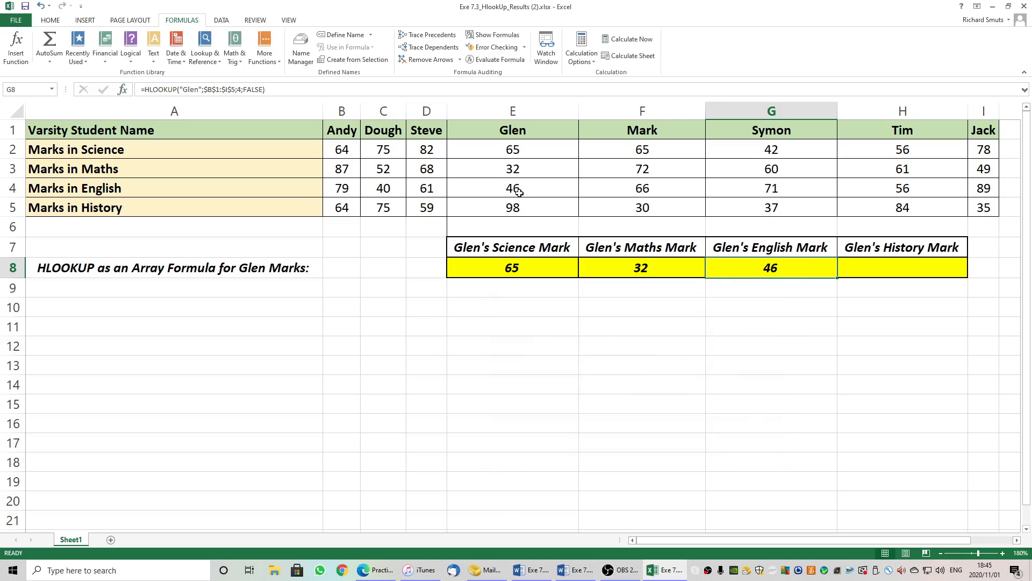
left_click(885, 271)
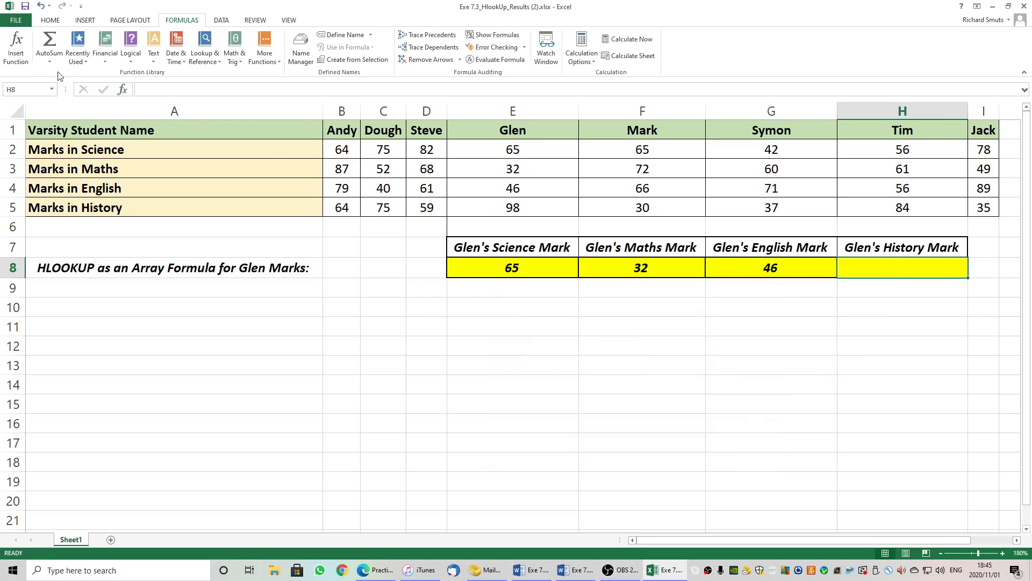
In H8, insert an HLOOKUP with the student's name as lookup value.
left_click(15, 50)
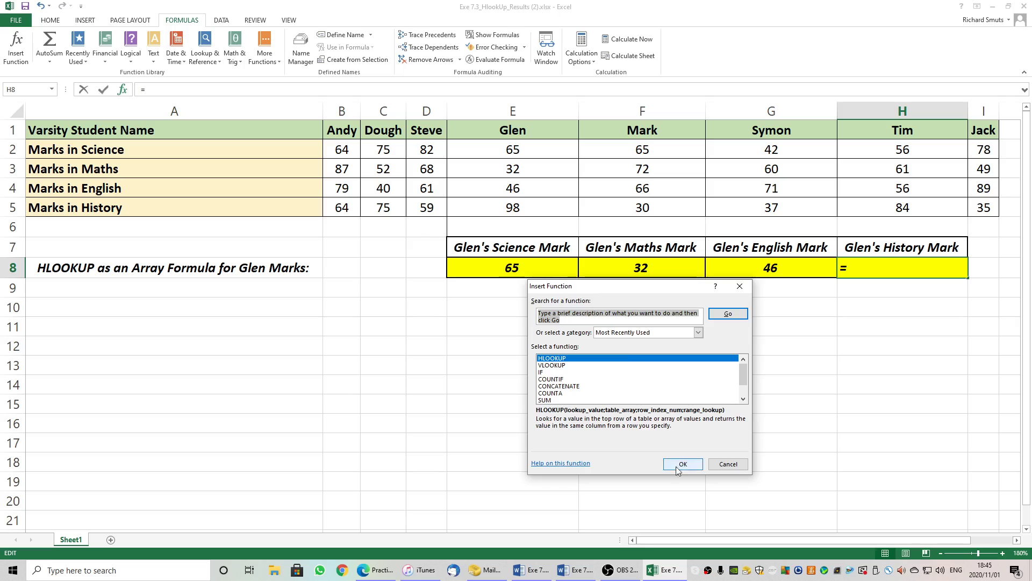
left_click(682, 463)
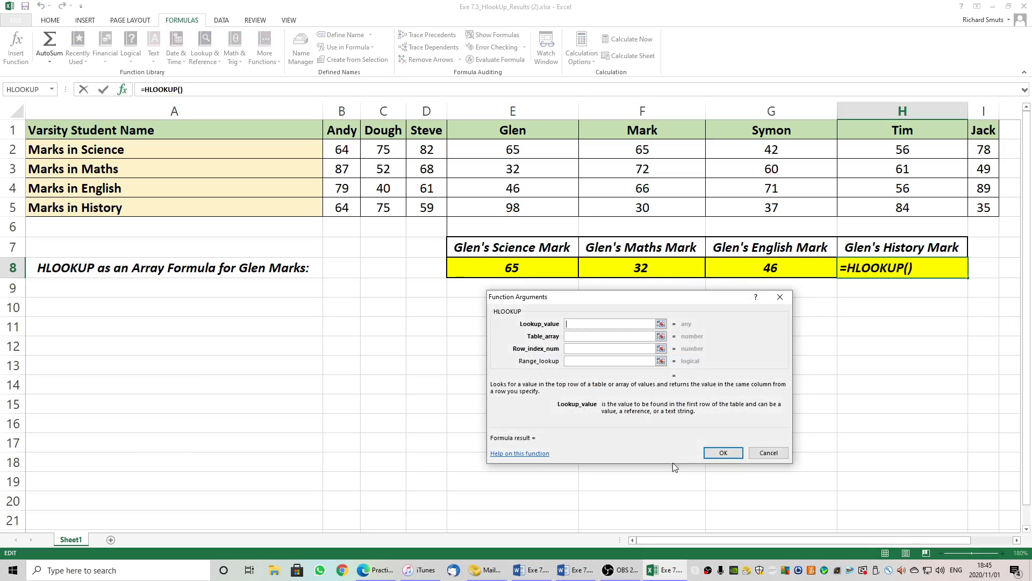
left_click(594, 325)
type("Glen")
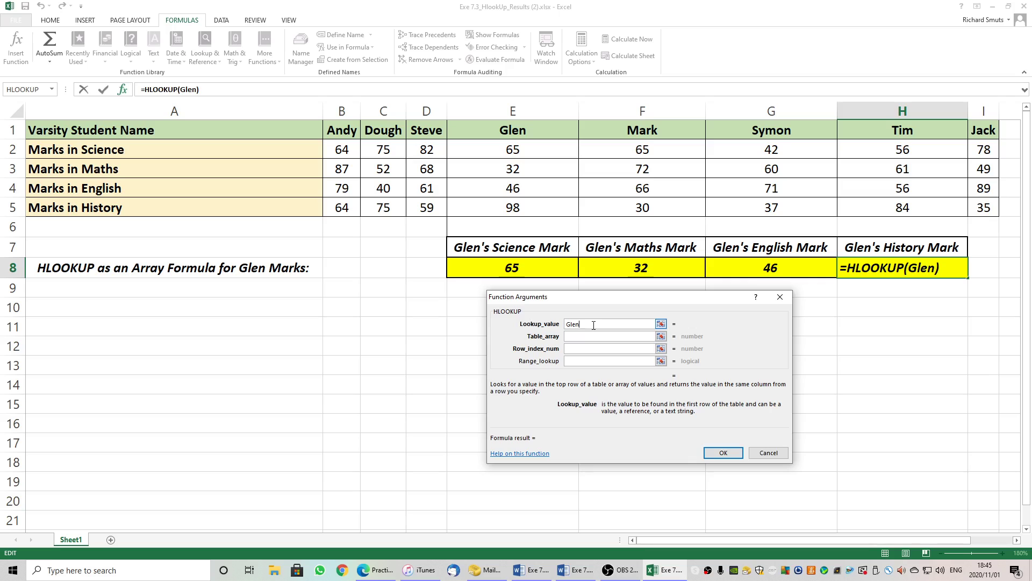
key("Tab")
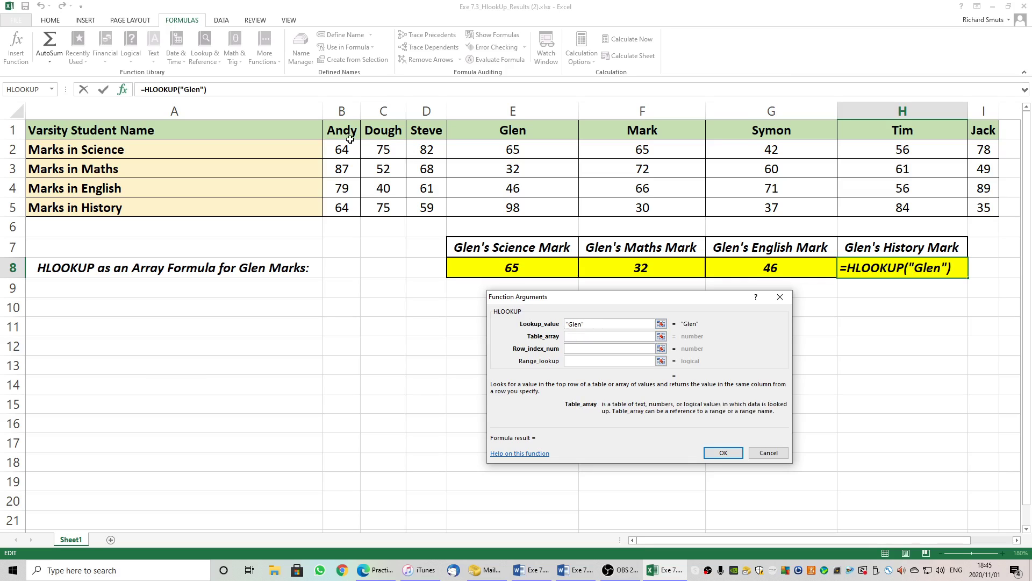
Set table array $B$1:$I$5, row 5 and FALSE, returning the History mark 98.
left_click_drag(342, 131, 977, 210)
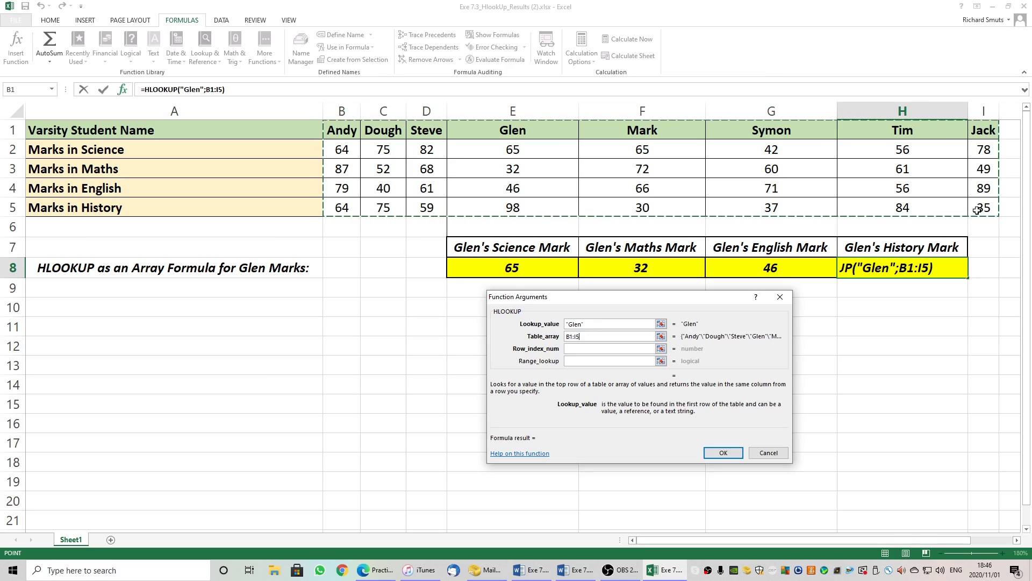
key("F4")
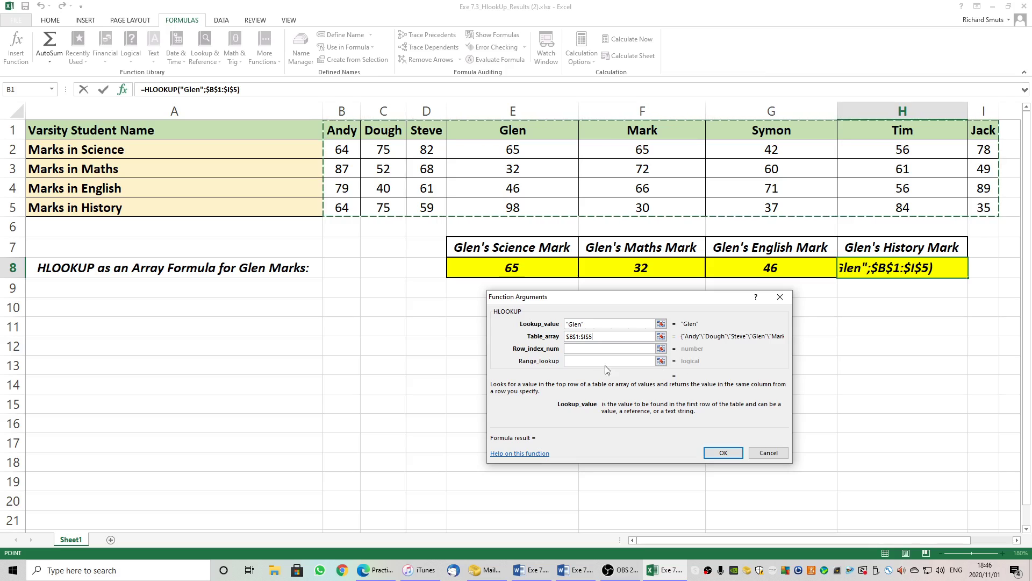
left_click(579, 349)
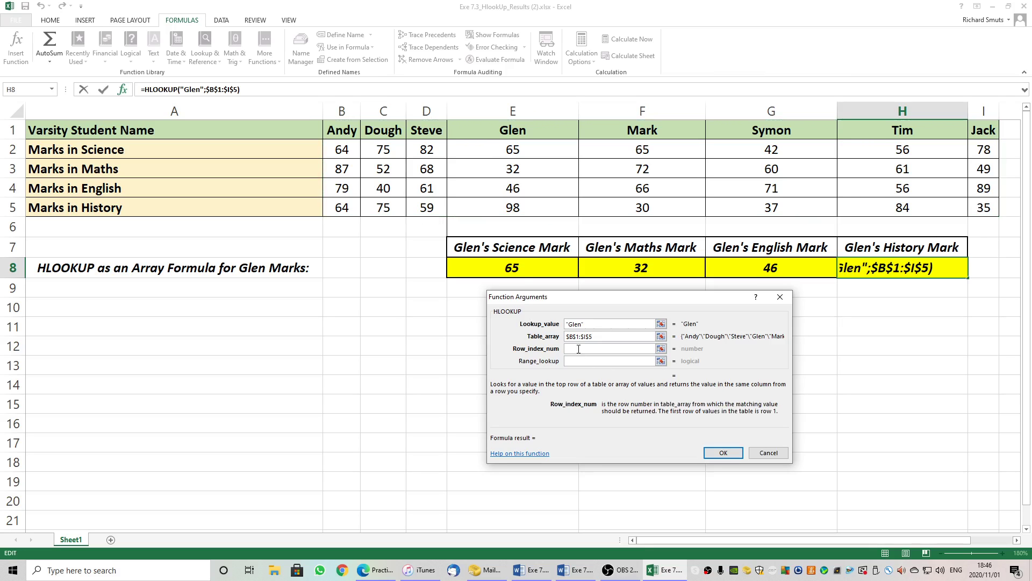
type("5")
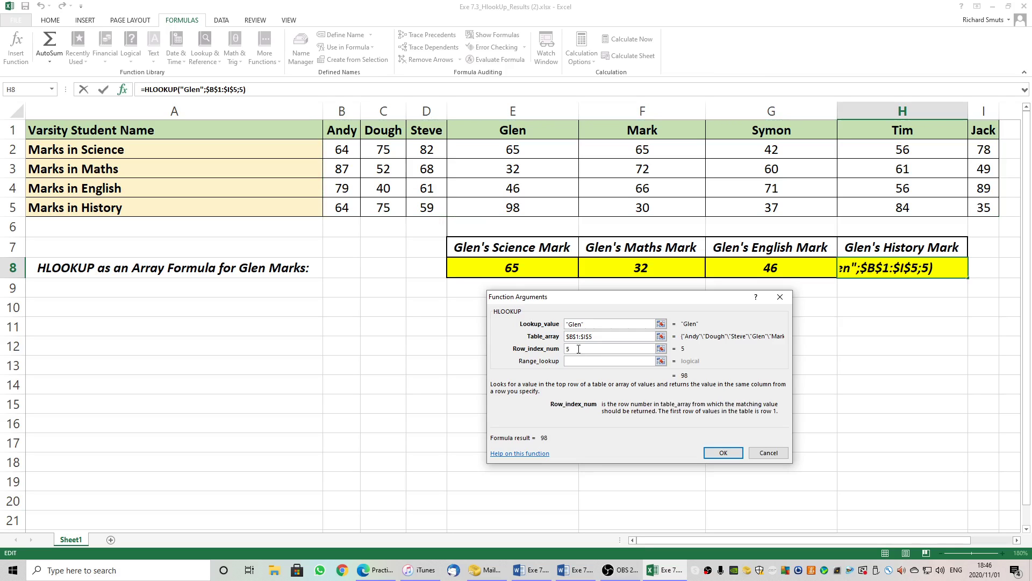
left_click(579, 362)
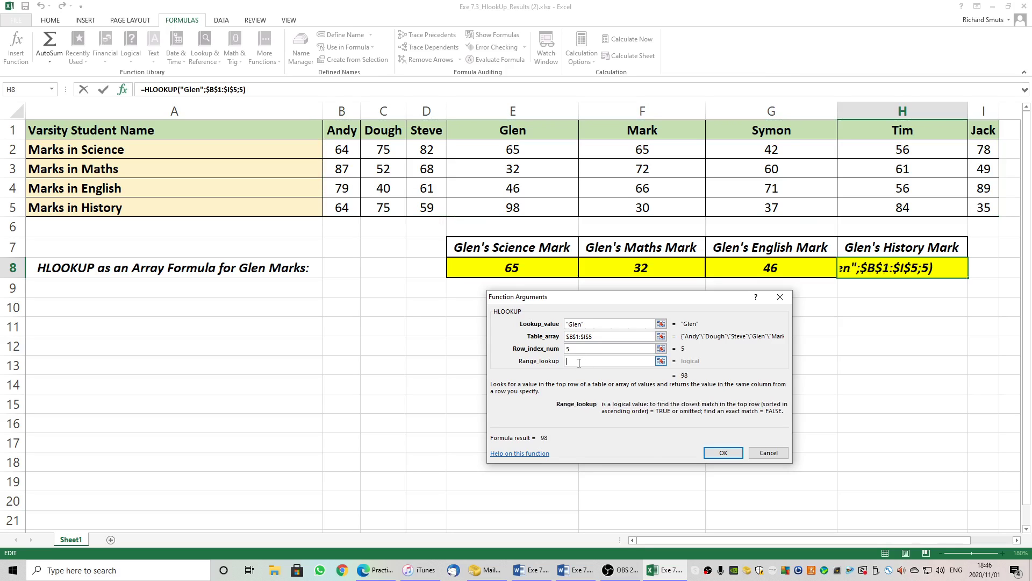
type("FAL")
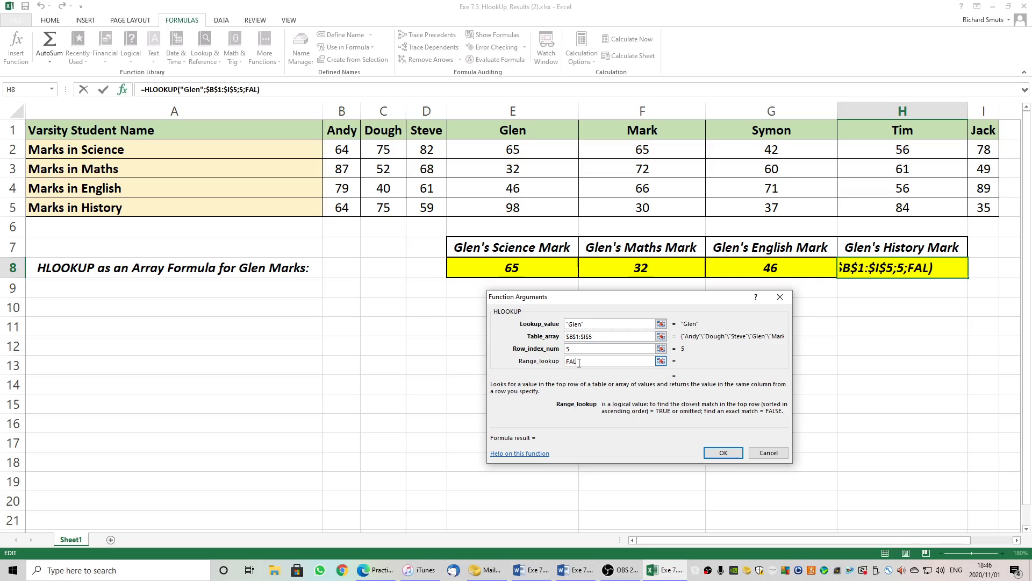
type("SE")
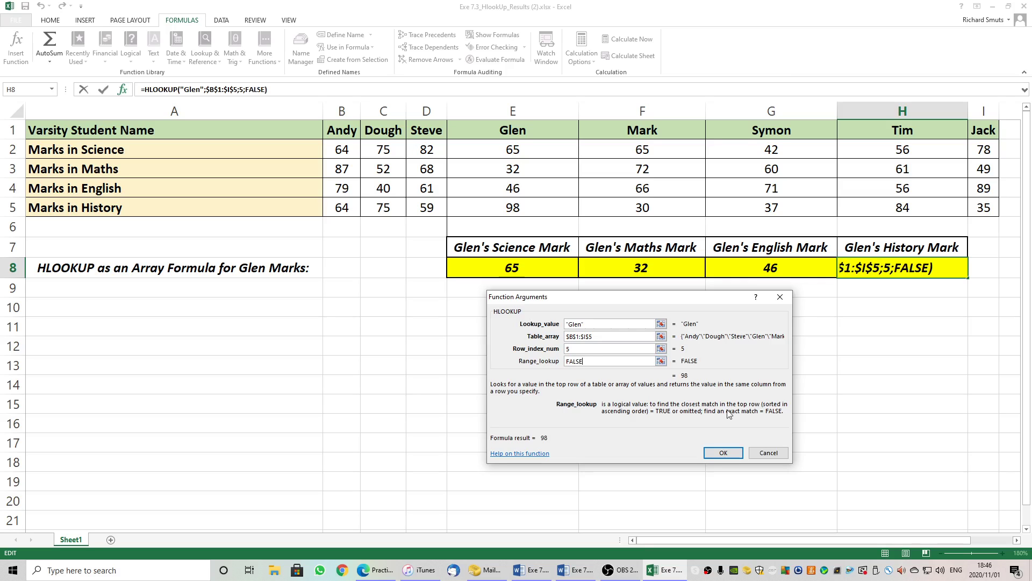
left_click(724, 453)
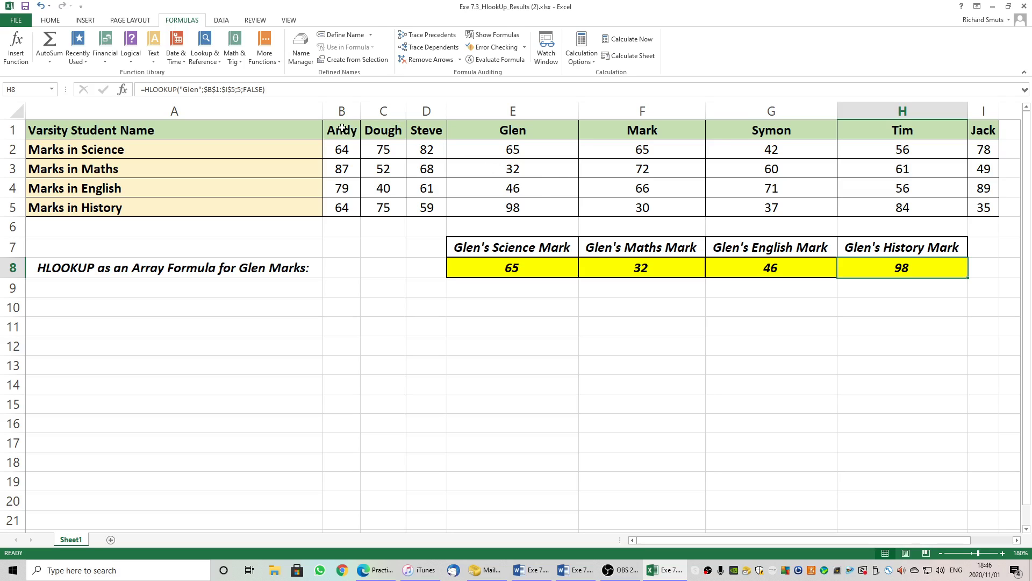
Highlight the marks table B1:I5, then reopen E8's =HLOOKUP("Glen";$E$1:$I$5;2;FALSE) formula for editing.
left_click_drag(343, 134, 986, 226)
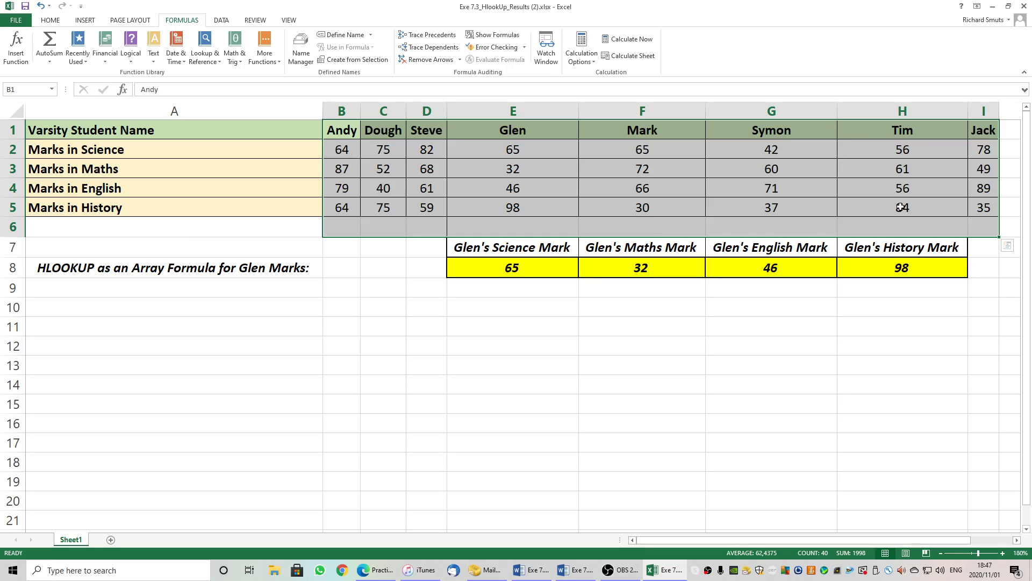
left_click(592, 163)
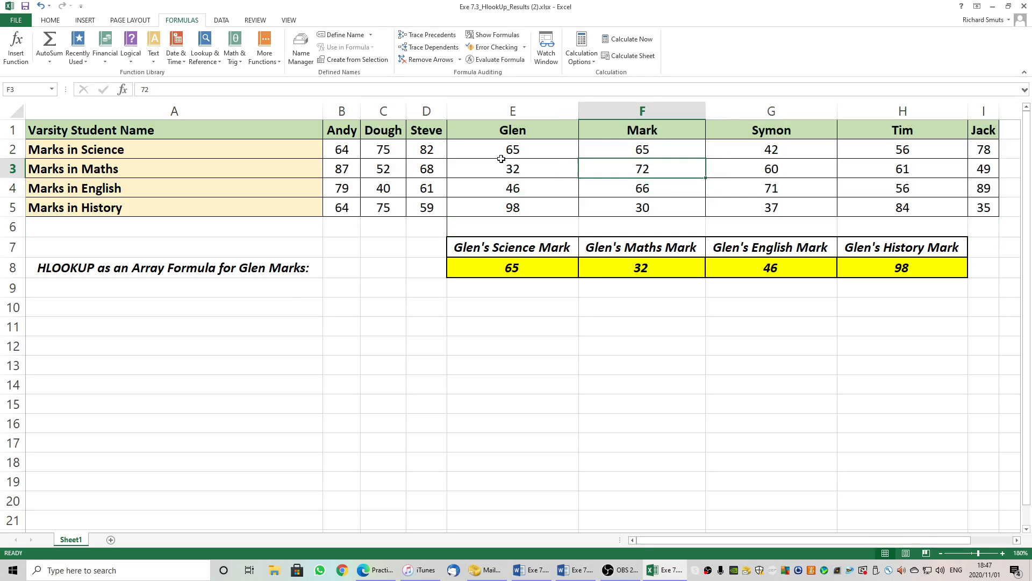
left_click(350, 131)
left_click_drag(349, 130, 985, 212)
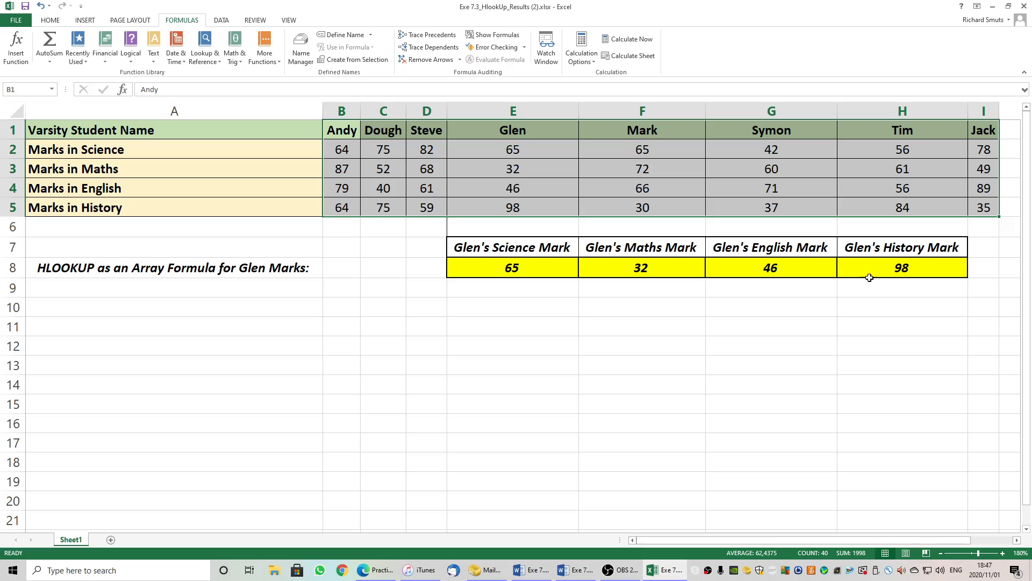
double_click(522, 267)
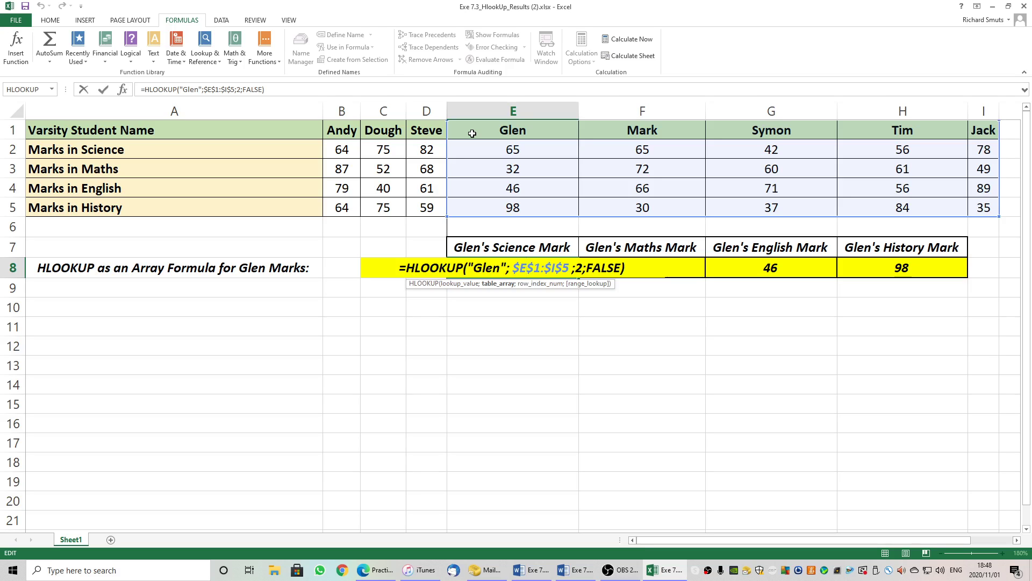
Confirm E8's HLOOKUP as an array formula so E8:H8 show 65, 32, 46 and 98.
key("ctrl+shift+Return")
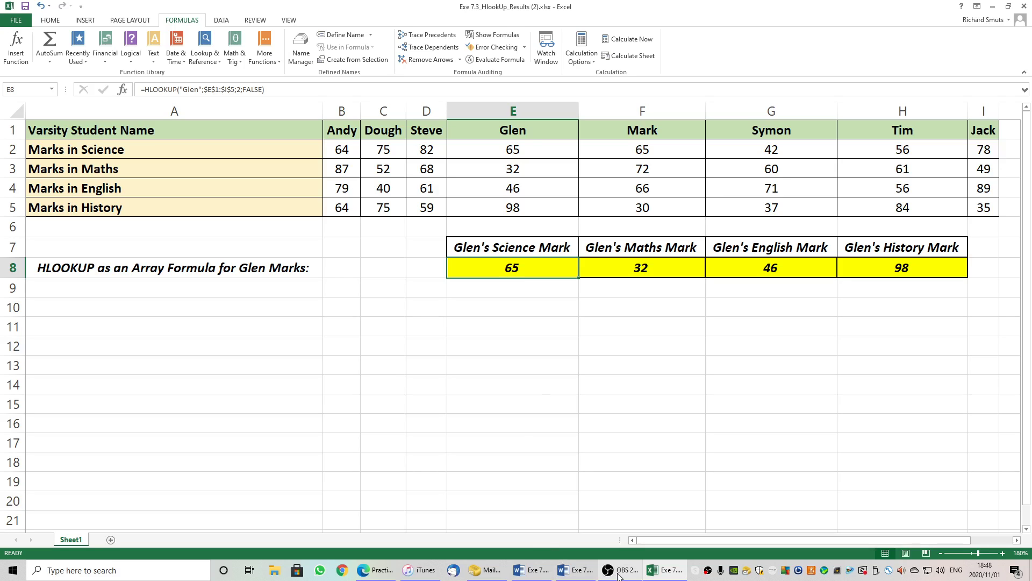
mouse_move(618, 575)
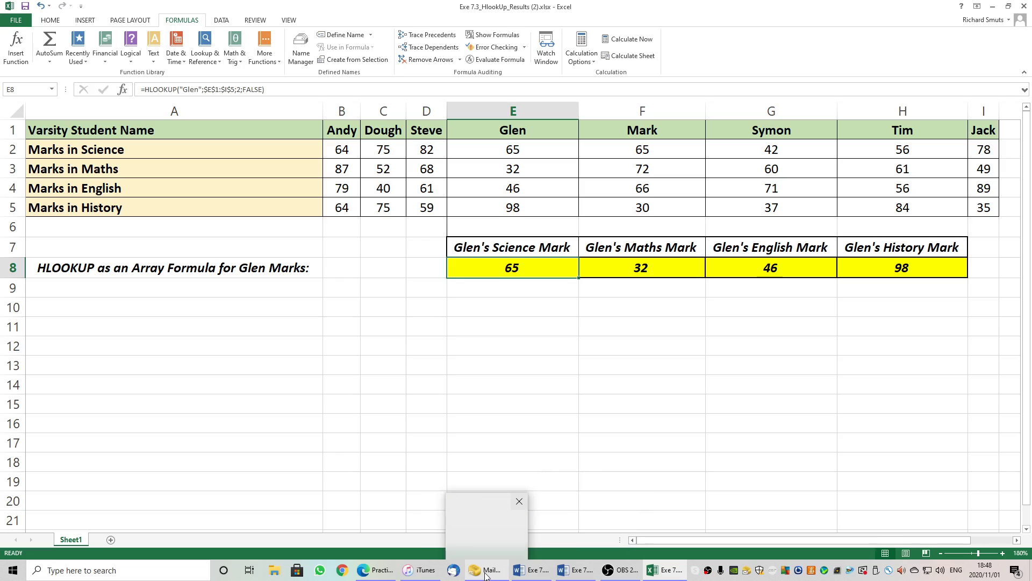
Switch to Edge to bring back the Practical_Excel V & H Lookups Blackboard course page.
mouse_move(420, 577)
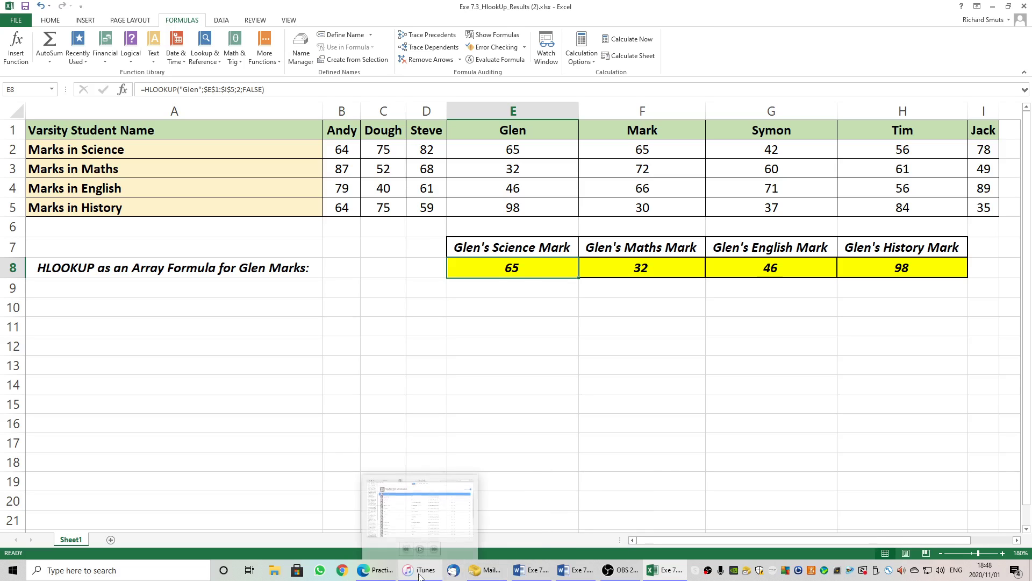
left_click(376, 570)
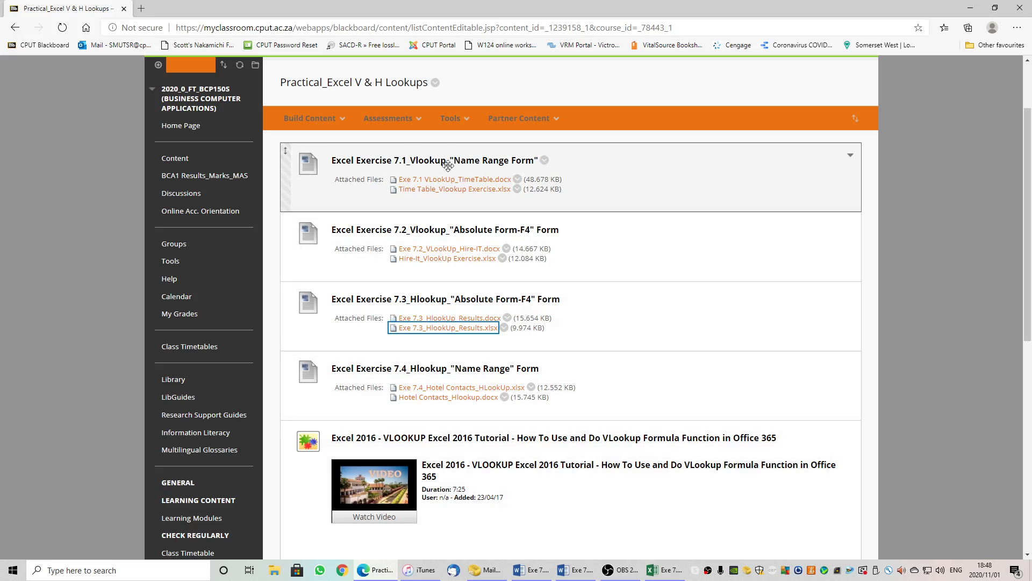